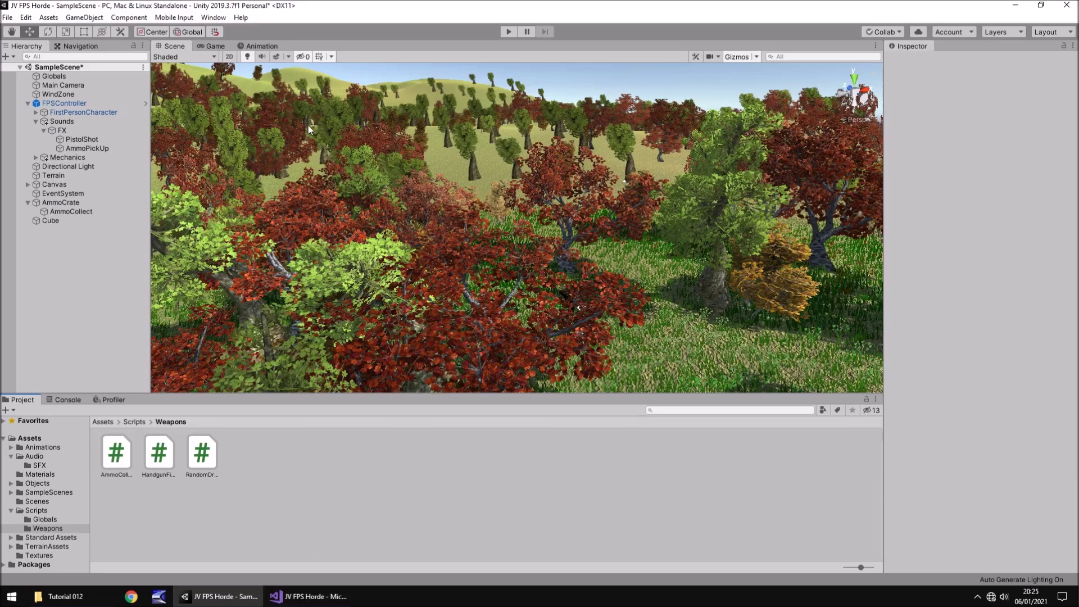
Step: Preview the first-person view in the Game tab, then return to the Scene view
{"action": "left_click", "coordinate": [213, 46]}
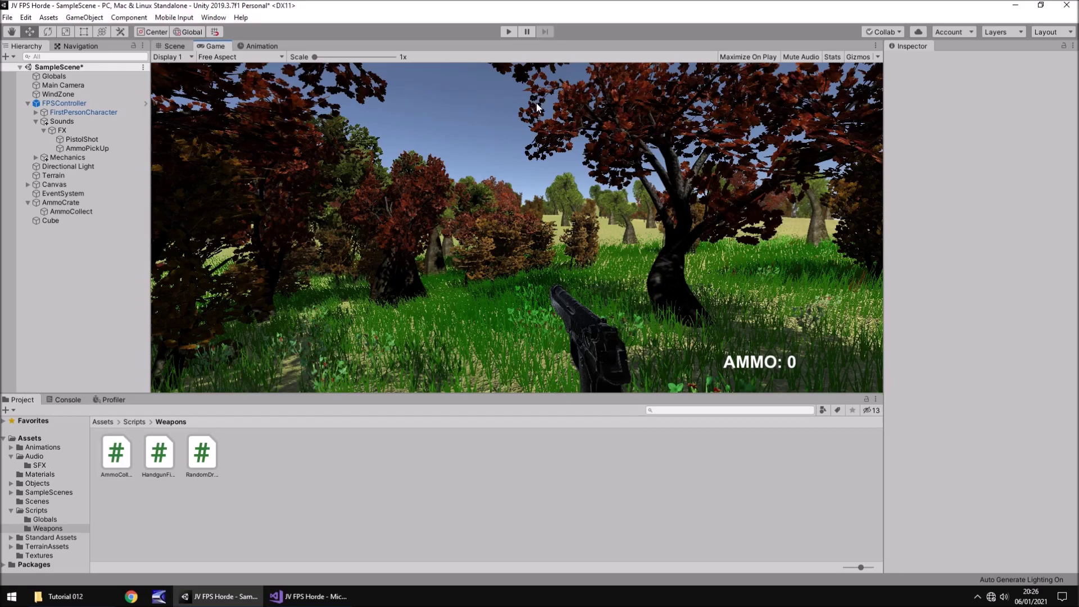
{"action": "left_click", "coordinate": [173, 45]}
Step: Create a GameObject > UI > Text element and replace its placeholder text with 'AMMO DROPPING'
{"action": "left_click", "coordinate": [84, 17]}
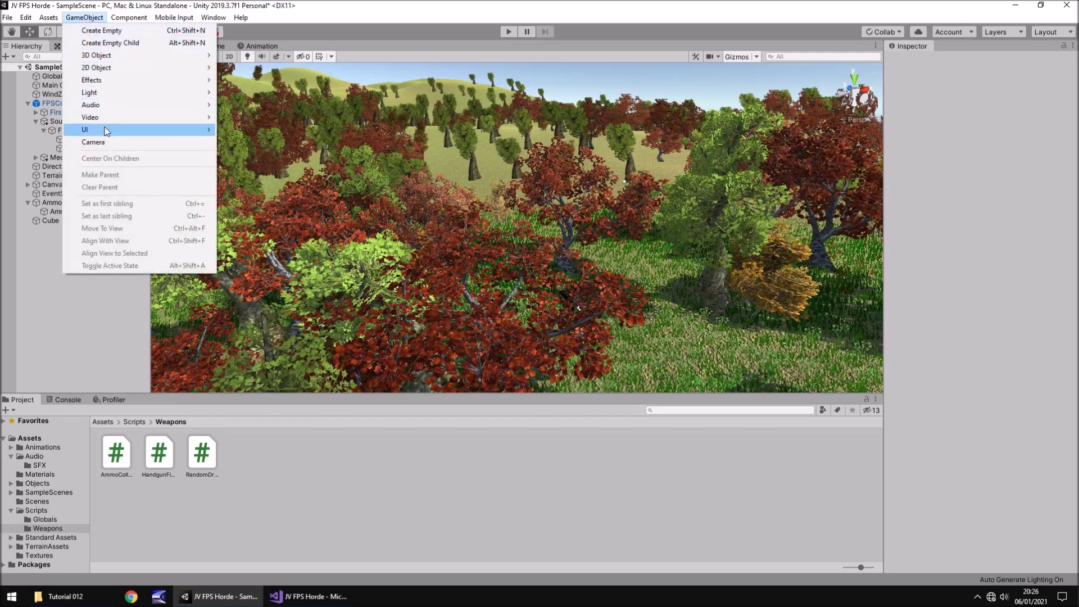
{"action": "mouse_move", "coordinate": [106, 131]}
{"action": "left_click", "coordinate": [248, 129]}
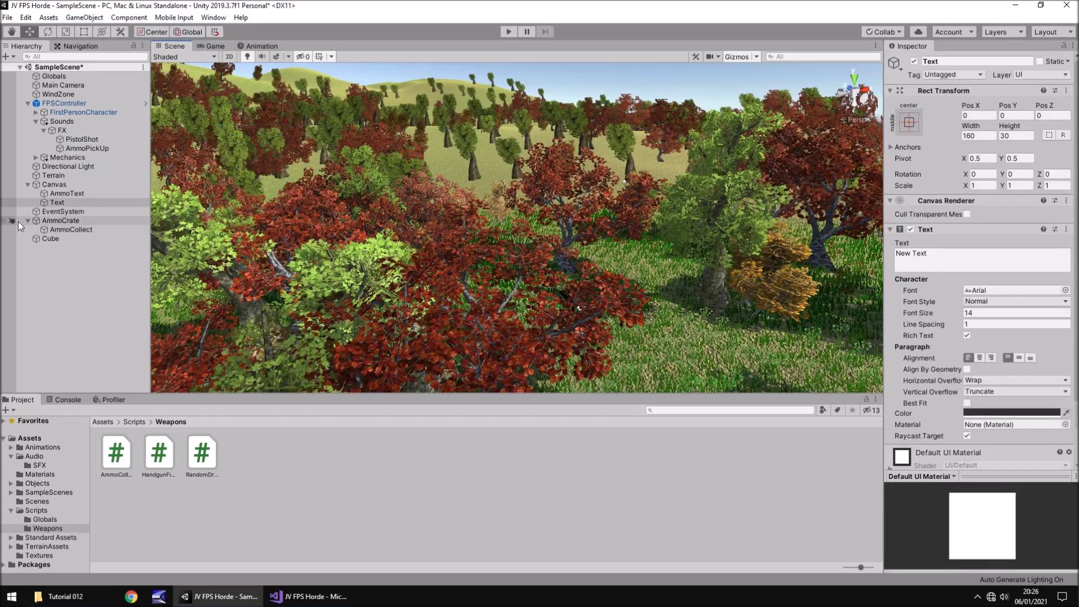
{"action": "double_click", "coordinate": [71, 202]}
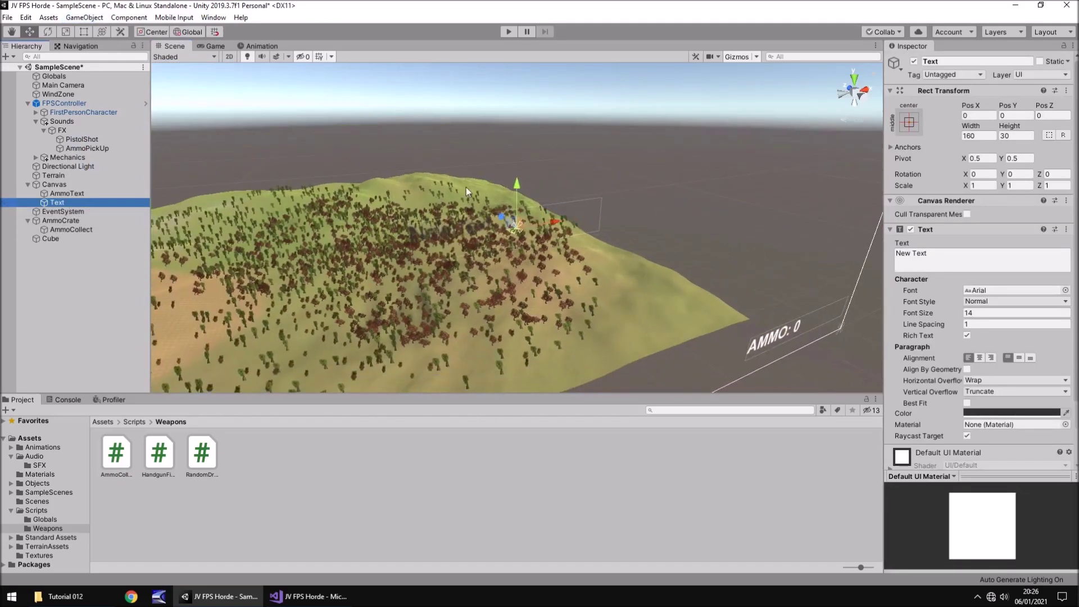
{"action": "scroll", "coordinate": [467, 187], "scroll_direction": "down", "scroll_amount": 5}
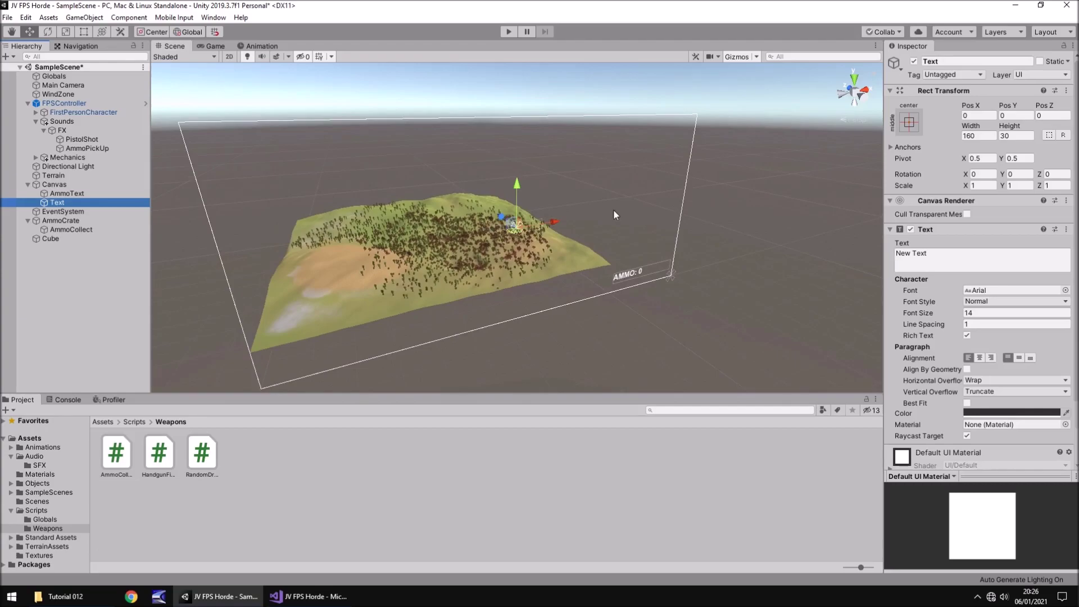
{"action": "left_click", "coordinate": [971, 264]}
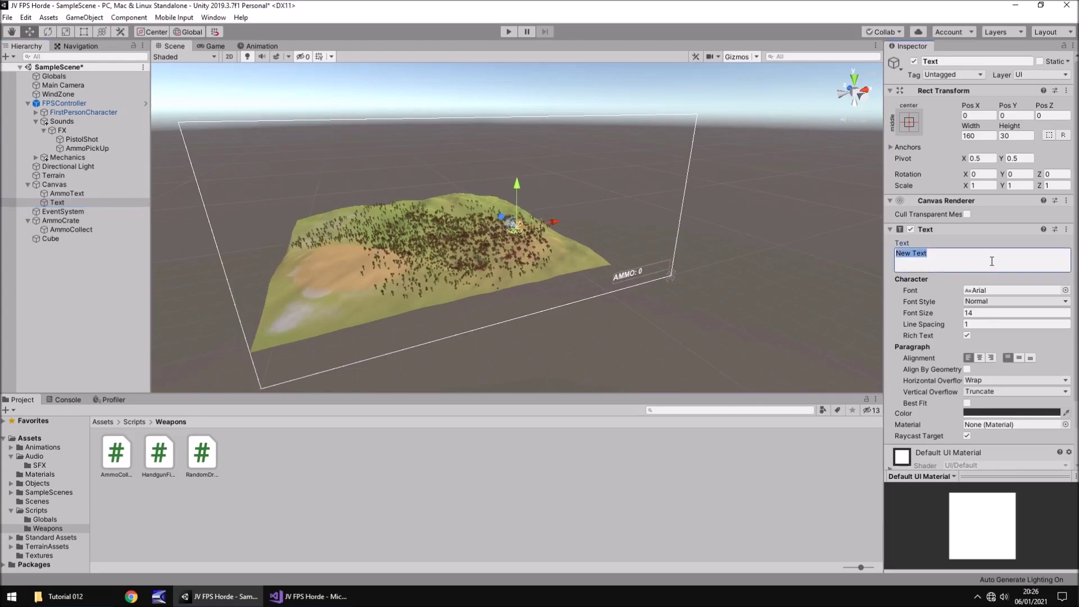
{"action": "type", "text": "AMMO DROPPING"}
Step: Centre the text vertically, colour it pale yellow FFFF90 and set font size 50
{"action": "left_click", "coordinate": [1019, 357]}
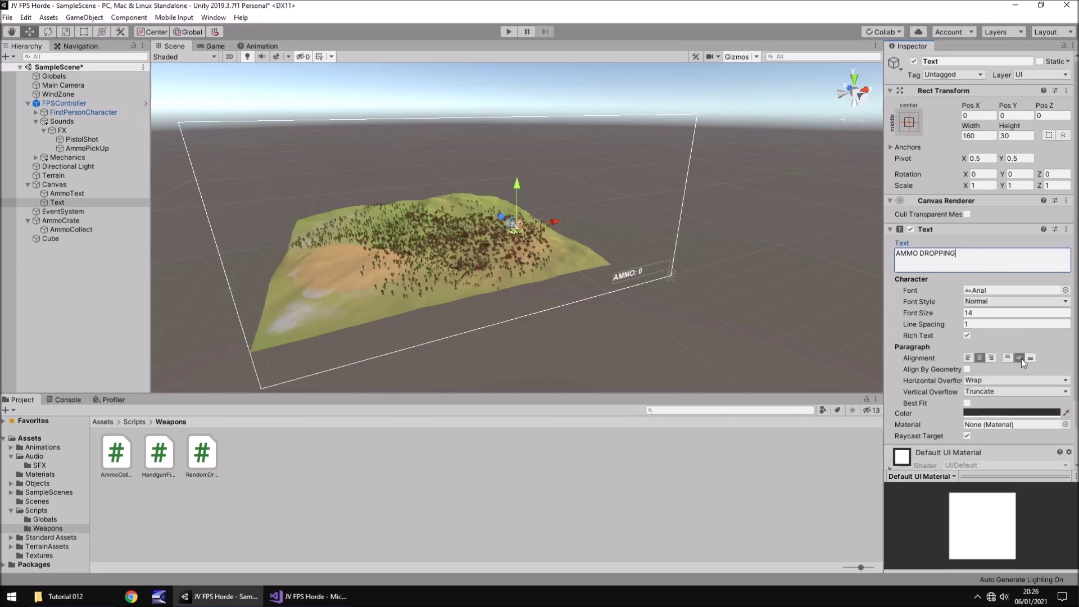
{"action": "left_click", "coordinate": [1005, 413]}
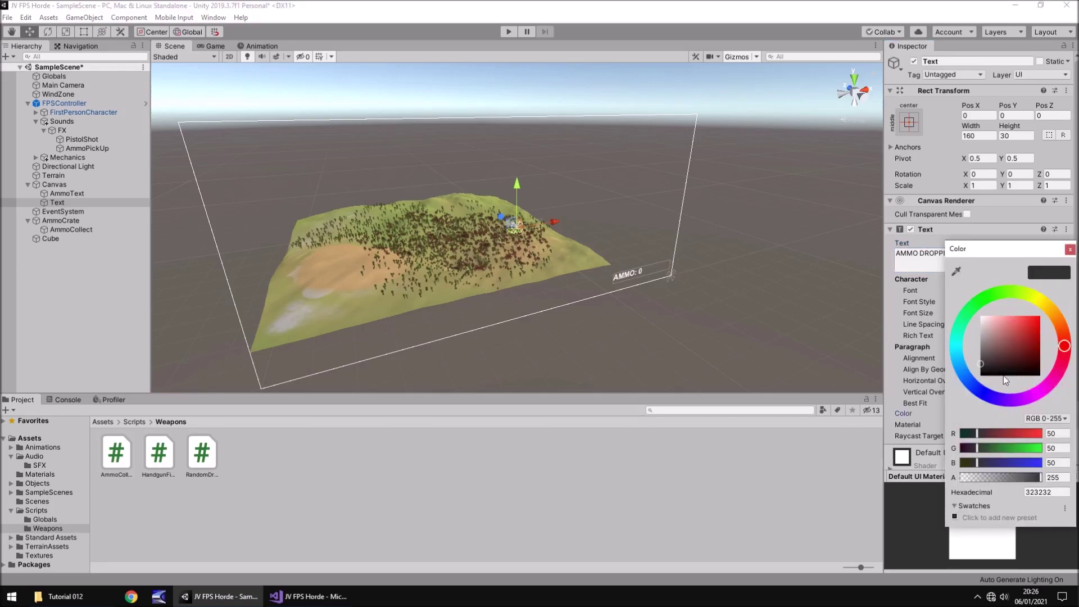
{"action": "left_click", "coordinate": [1037, 303]}
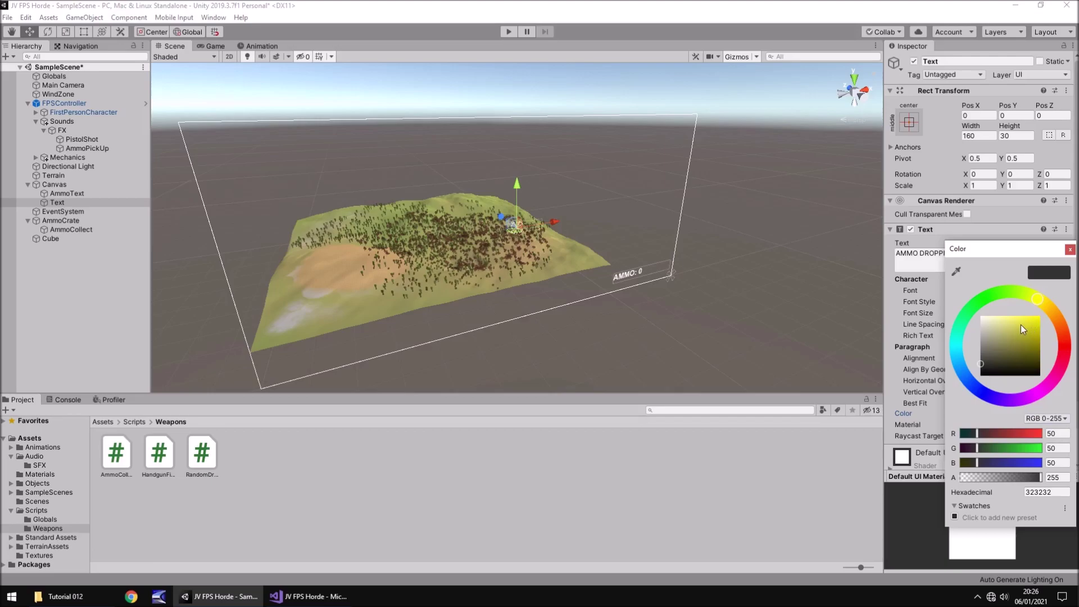
{"action": "left_click_drag", "start_coordinate": [1019, 324], "coordinate": [1007, 312]}
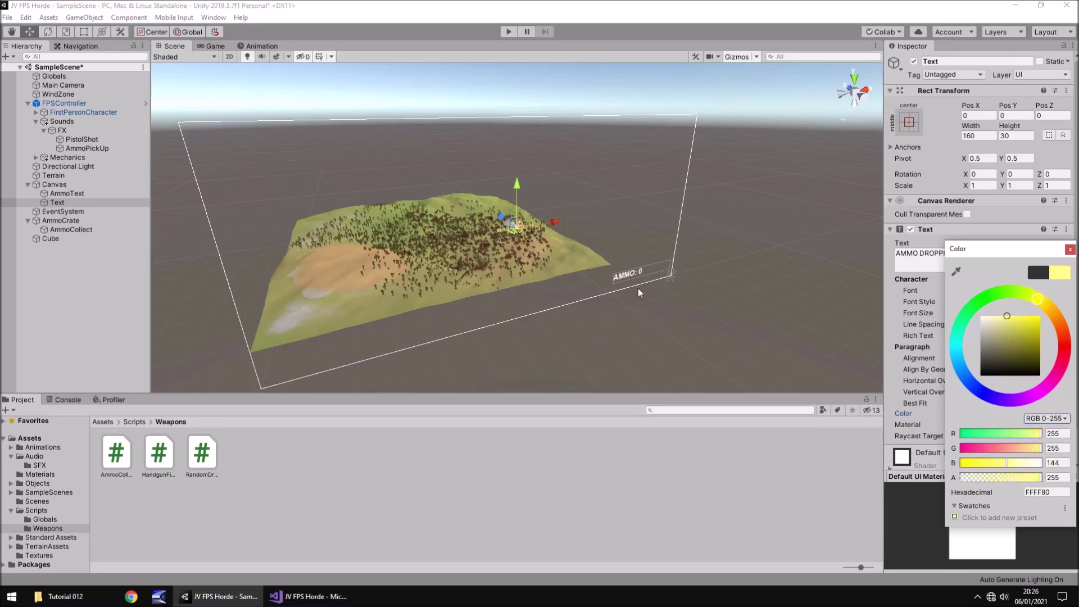
{"action": "left_click", "coordinate": [825, 331]}
{"action": "left_click", "coordinate": [970, 312]}
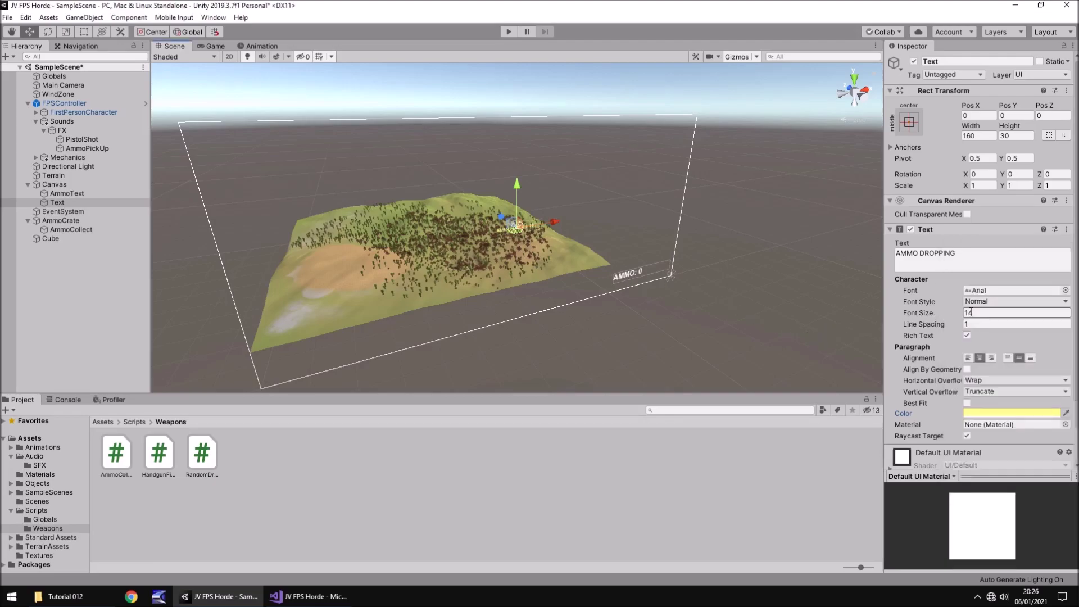
{"action": "left_click", "coordinate": [988, 313]}
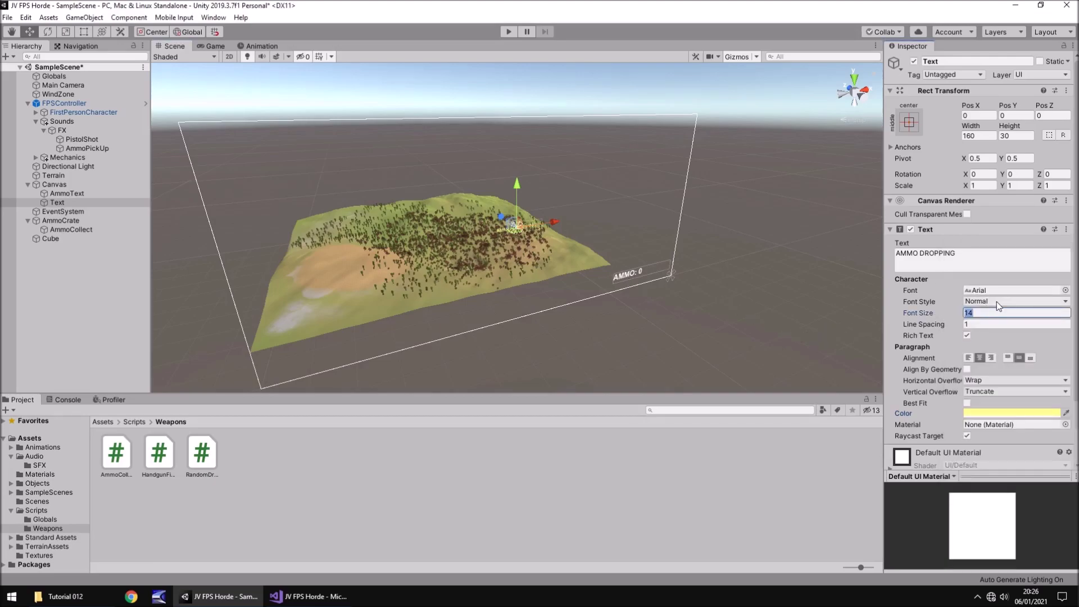
{"action": "type", "text": "50"}
Step: Widen the text box with the Rect Tool, make it bold, and move it near the canvas top
{"action": "left_click", "coordinate": [85, 33]}
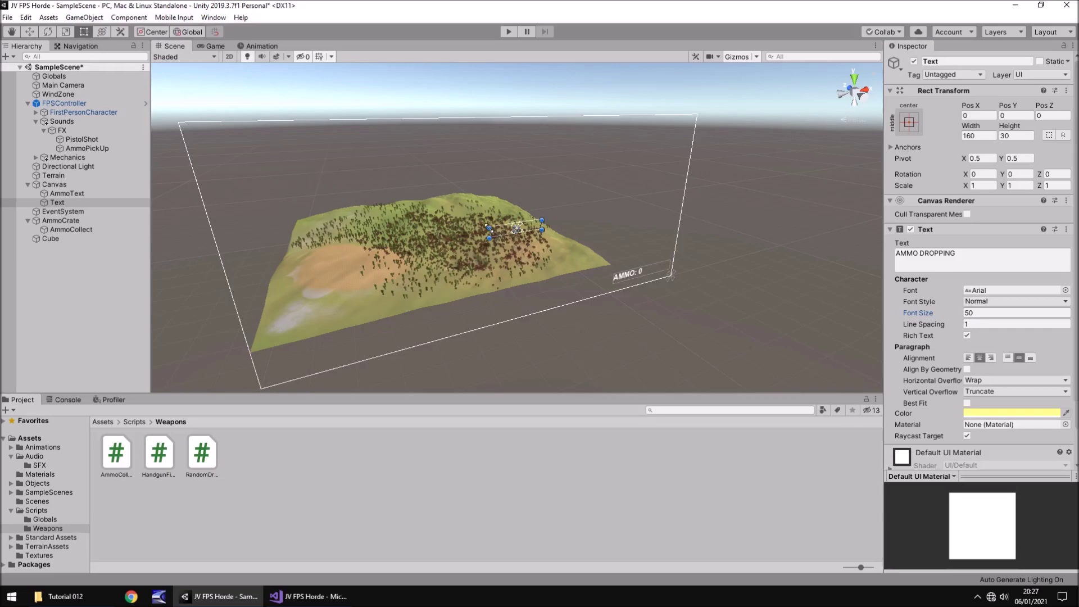
{"action": "left_click_drag", "start_coordinate": [489, 228], "coordinate": [315, 221]}
{"action": "left_click", "coordinate": [1023, 301]}
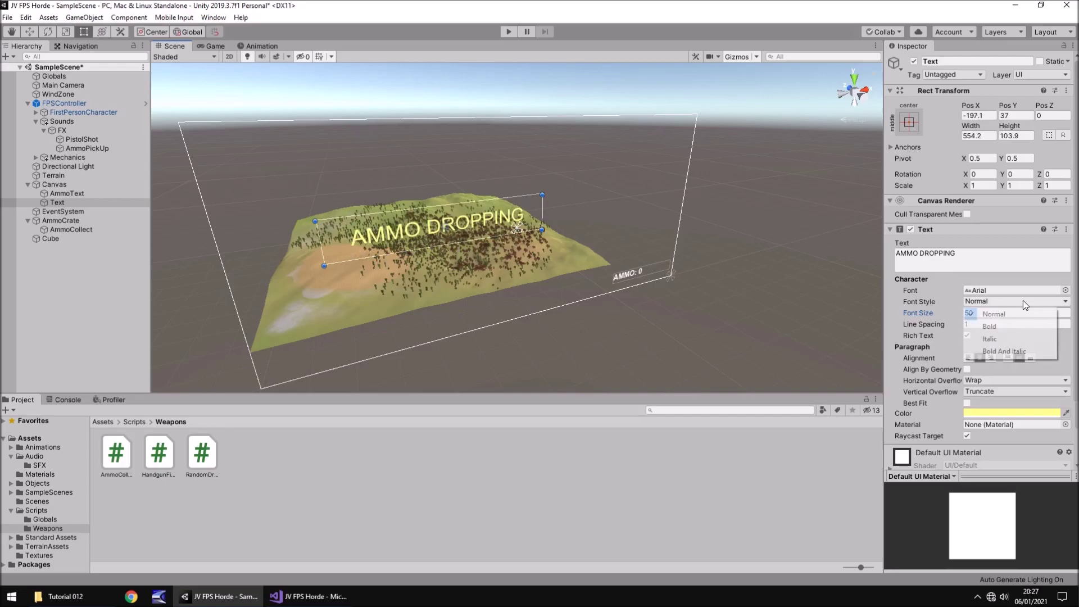
{"action": "left_click", "coordinate": [1003, 326]}
{"action": "left_click_drag", "start_coordinate": [472, 225], "coordinate": [555, 148]}
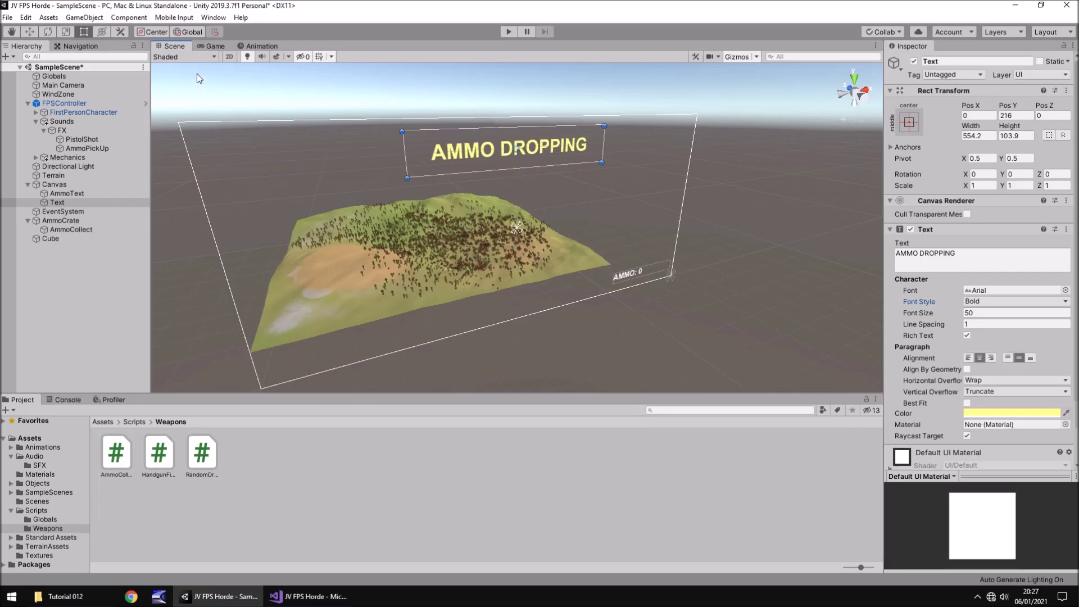
Step: Check the text in the Game view, then change its colour to white FFFFFF
{"action": "left_click", "coordinate": [215, 46]}
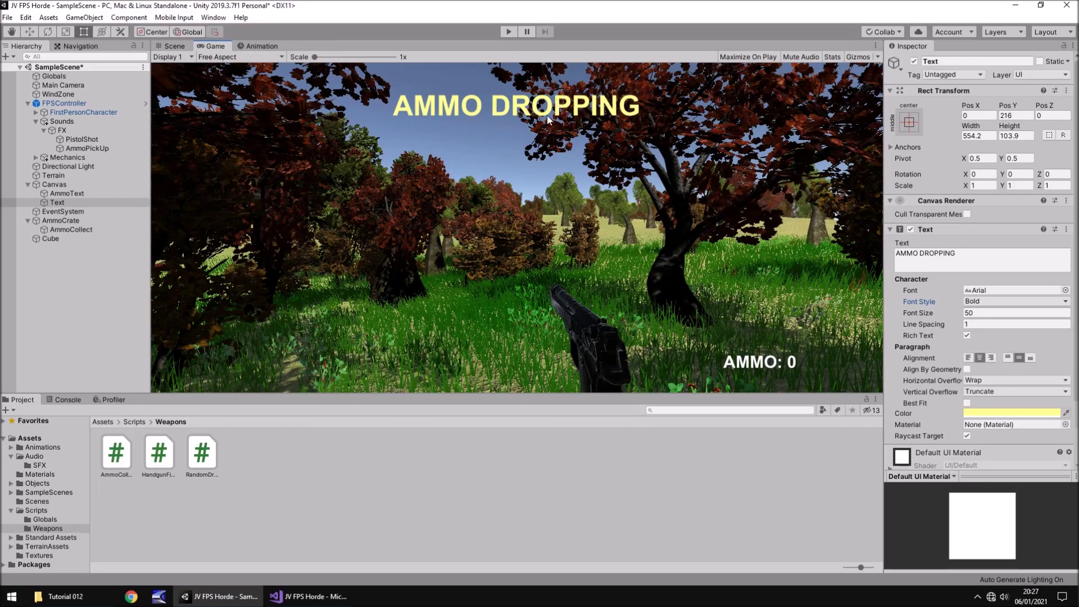
{"action": "left_click", "coordinate": [172, 46]}
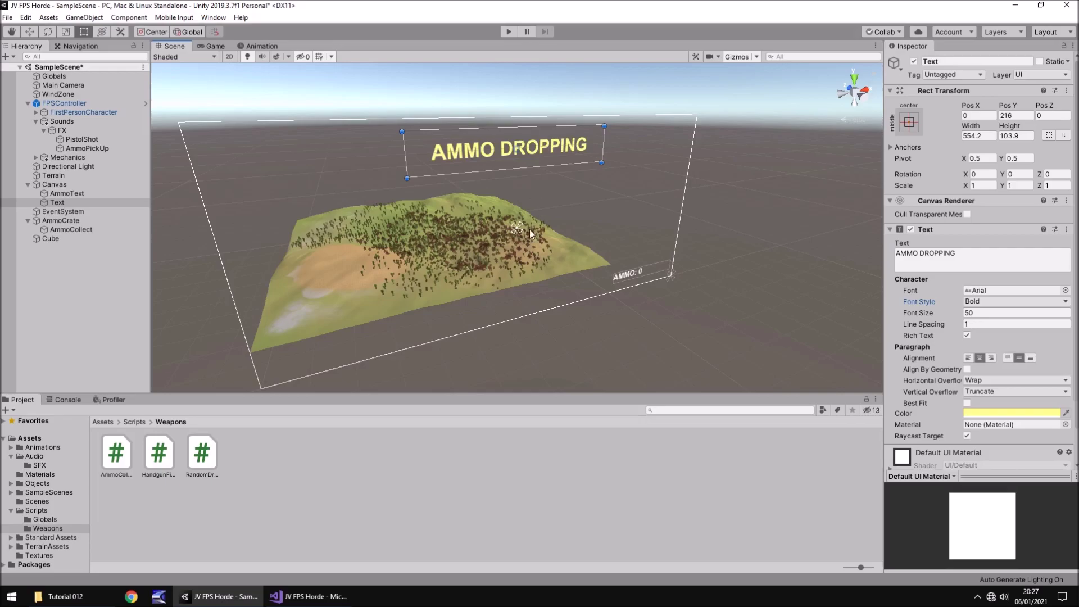
{"action": "left_click", "coordinate": [988, 415]}
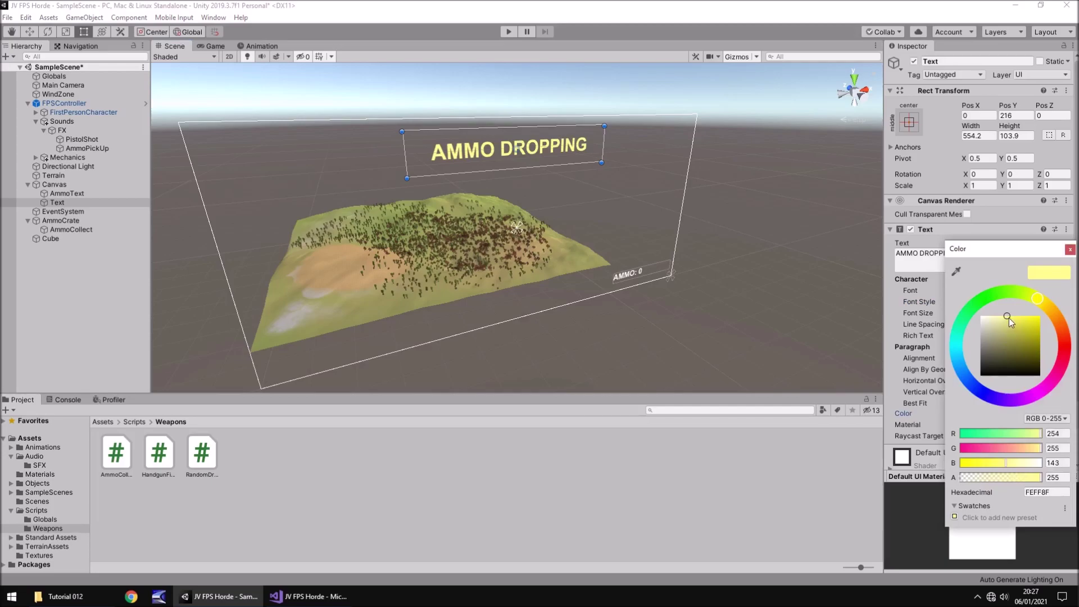
{"action": "left_click", "coordinate": [1064, 493]}
{"action": "mouse_move", "coordinate": [1010, 315]}
{"action": "left_mouse_down"}
{"action": "mouse_move", "coordinate": [1020, 319]}
{"action": "mouse_move", "coordinate": [993, 315]}
{"action": "mouse_move", "coordinate": [1066, 314]}
{"action": "mouse_move", "coordinate": [957, 312]}
{"action": "mouse_move", "coordinate": [1050, 312]}
{"action": "left_mouse_up"}
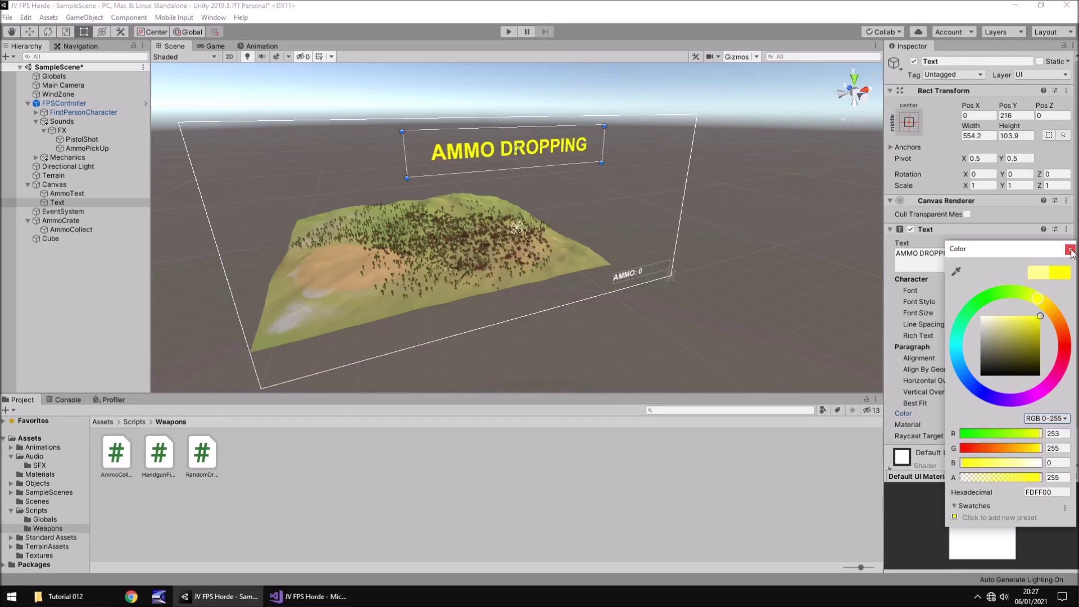
{"action": "left_click_drag", "start_coordinate": [989, 327], "coordinate": [963, 291]}
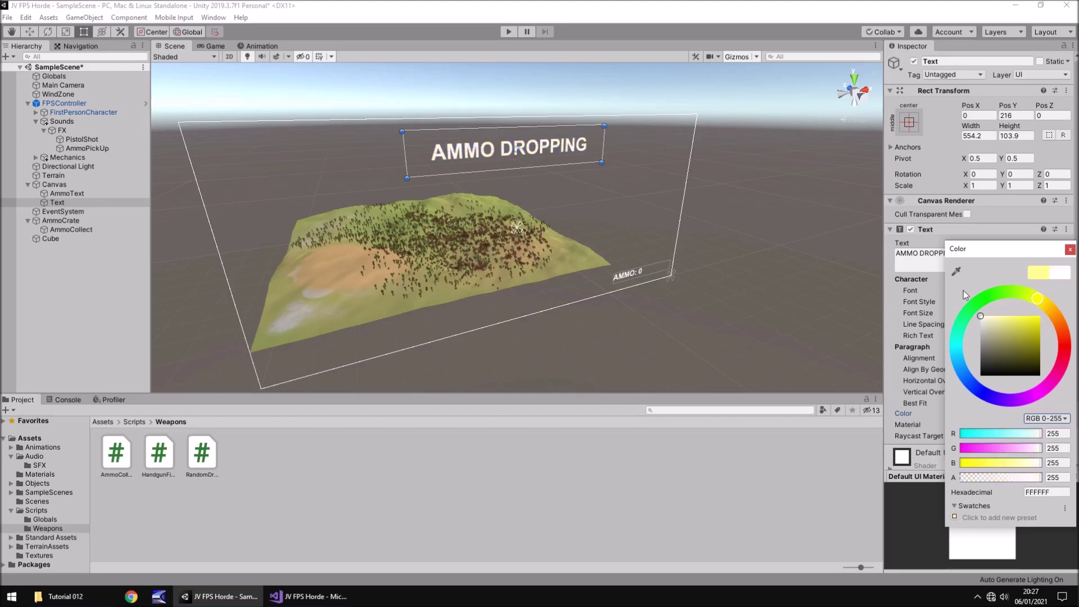
{"action": "left_click", "coordinate": [1067, 250]}
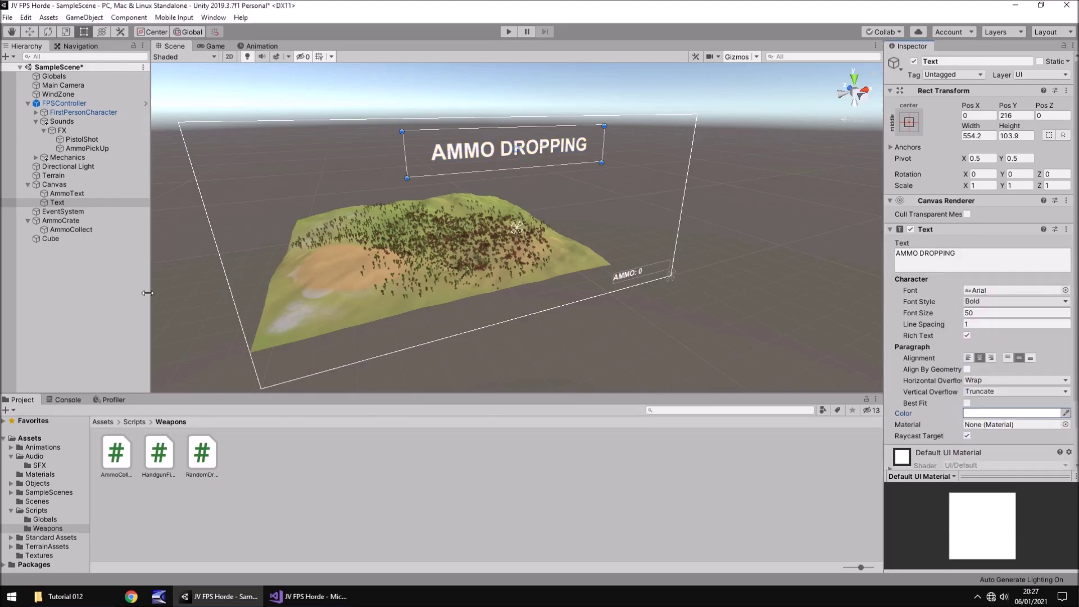
Step: Create a new folder named 'UI' inside the Animations folder
{"action": "left_click", "coordinate": [48, 449]}
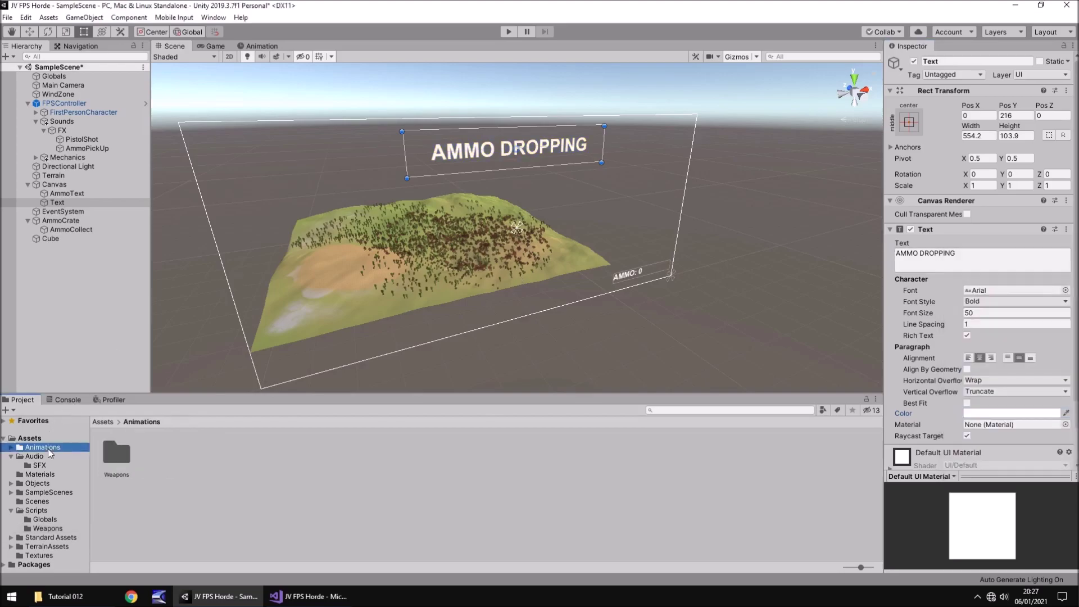
{"action": "right_click", "coordinate": [174, 449]}
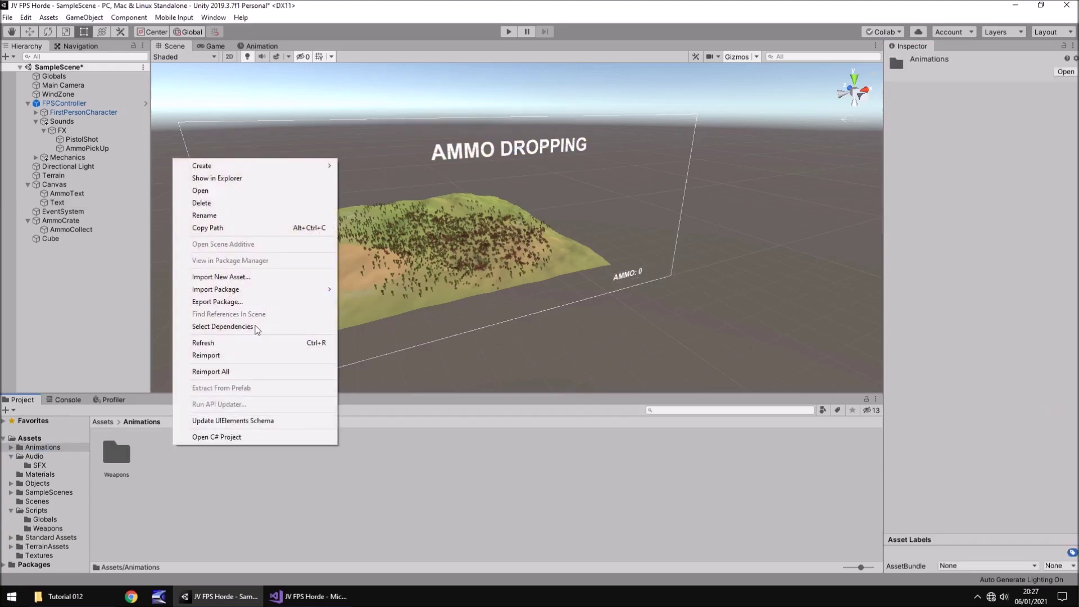
{"action": "mouse_move", "coordinate": [245, 166]}
{"action": "left_click", "coordinate": [382, 162]}
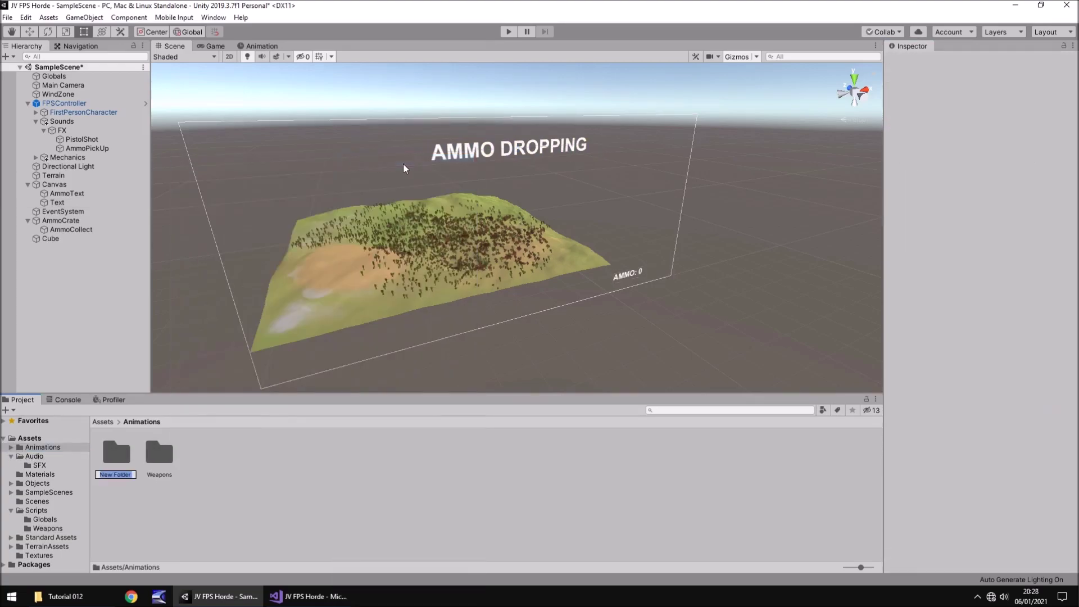
{"action": "type", "text": "UI"}
{"action": "key", "text": "Return"}
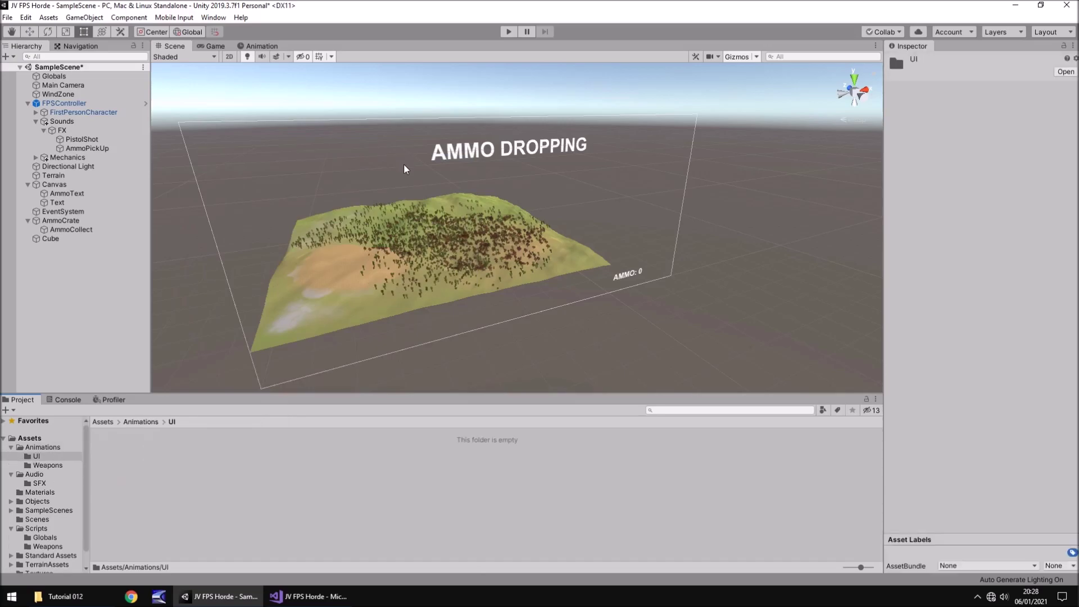
Step: Select the AMMO DROPPING text object, leaving its Z rotation at 0
{"action": "left_click", "coordinate": [490, 157]}
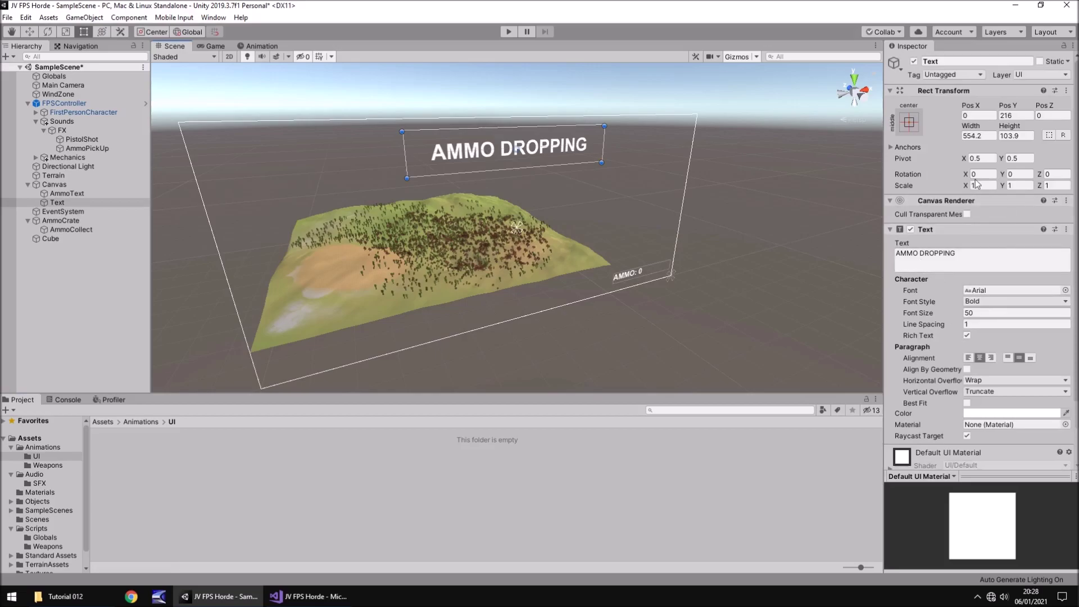
{"action": "left_click", "coordinate": [1047, 174]}
{"action": "key", "text": "Return"}
Step: Dock the Animation window at the bottom and rename the Text object to 'DropUI'
{"action": "left_click", "coordinate": [261, 46]}
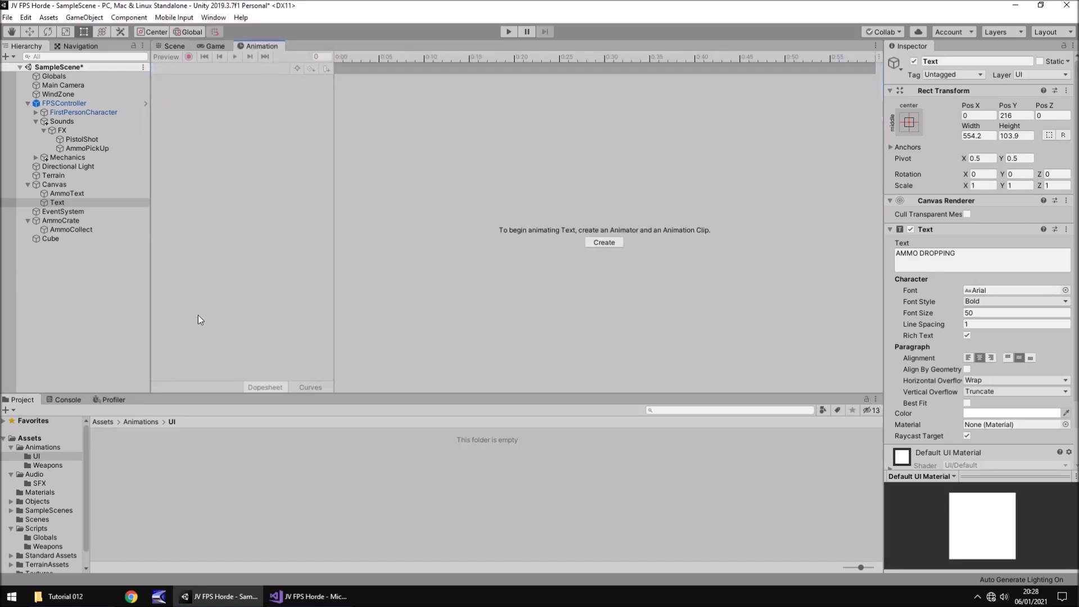
{"action": "left_click_drag", "start_coordinate": [268, 48], "coordinate": [98, 404]}
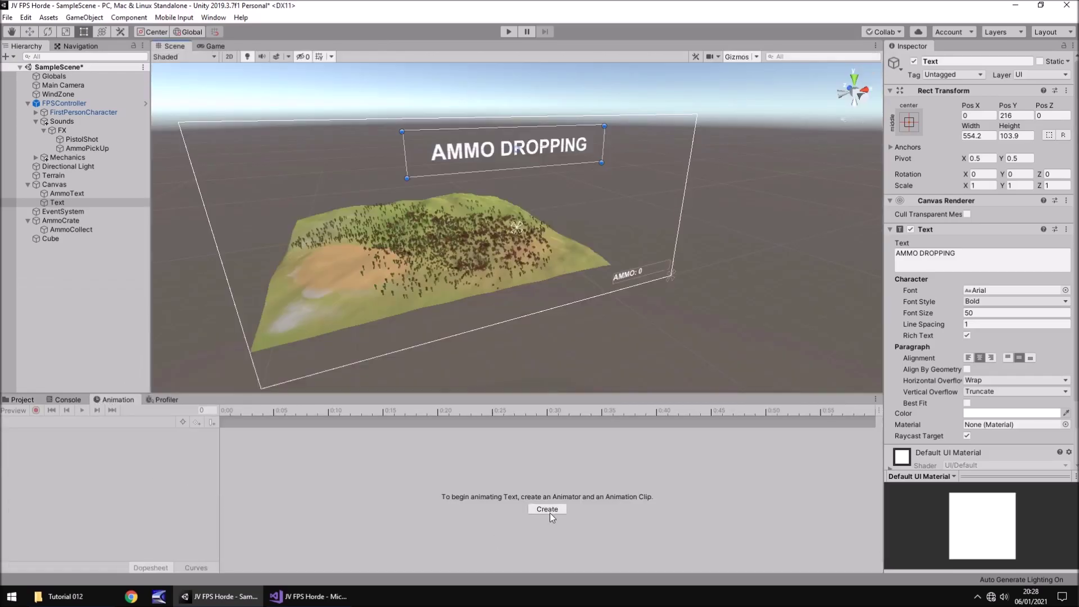
{"action": "right_click", "coordinate": [59, 203]}
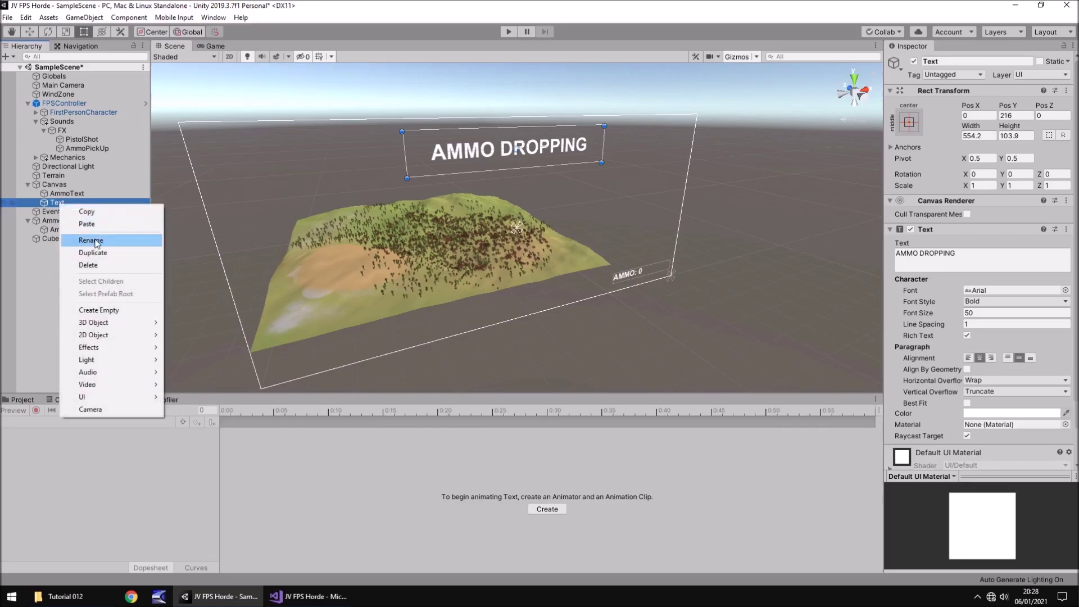
{"action": "left_click", "coordinate": [93, 240]}
{"action": "type", "text": "DropUI"}
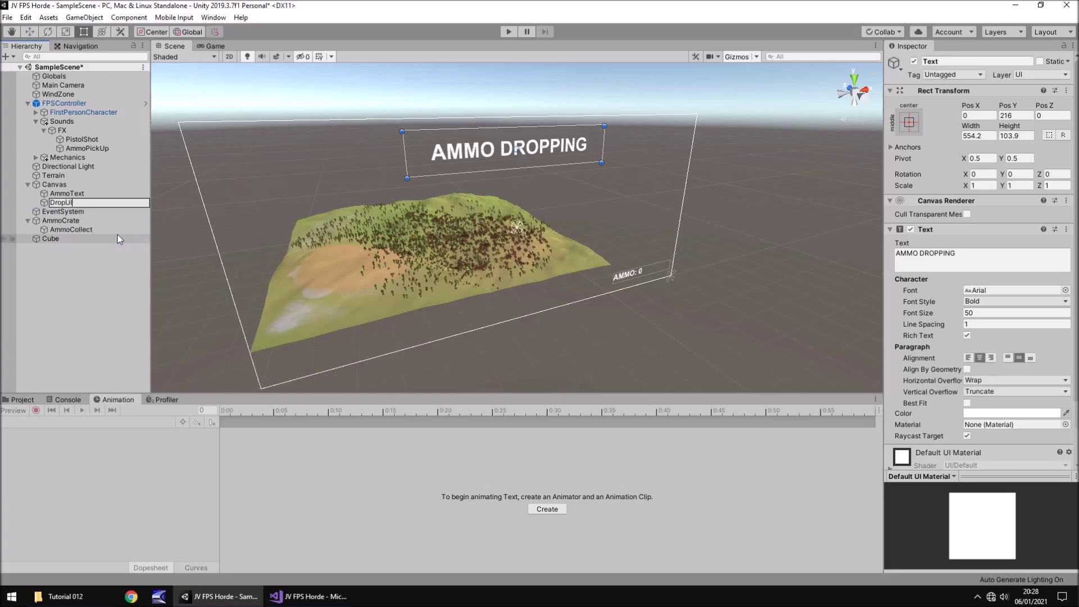
{"action": "key", "text": "Return"}
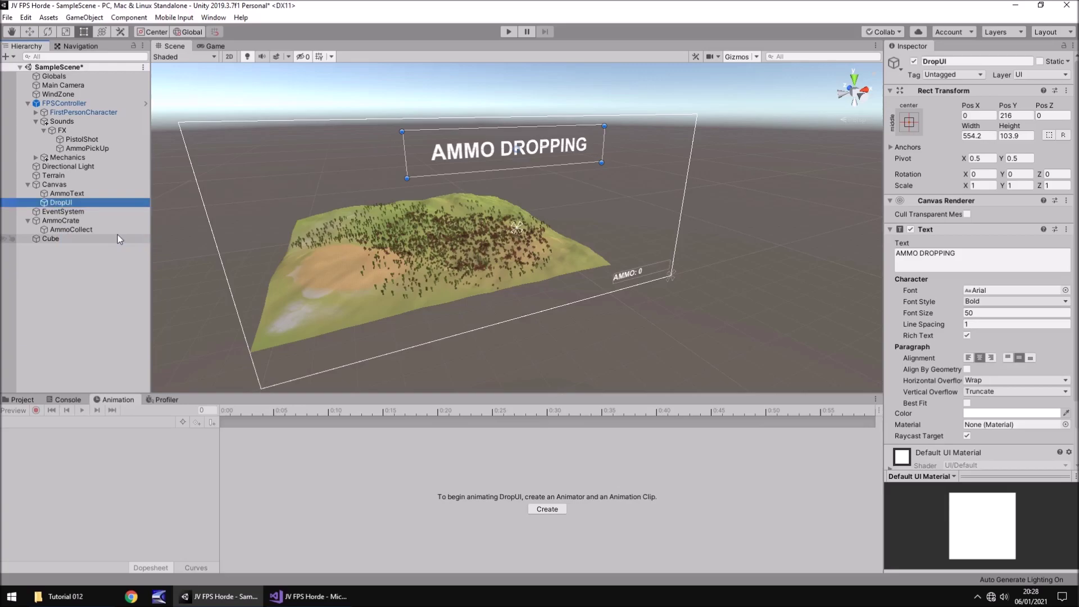
Step: Create and save a new animation clip named 'DropUIAnim'
{"action": "left_click", "coordinate": [546, 509]}
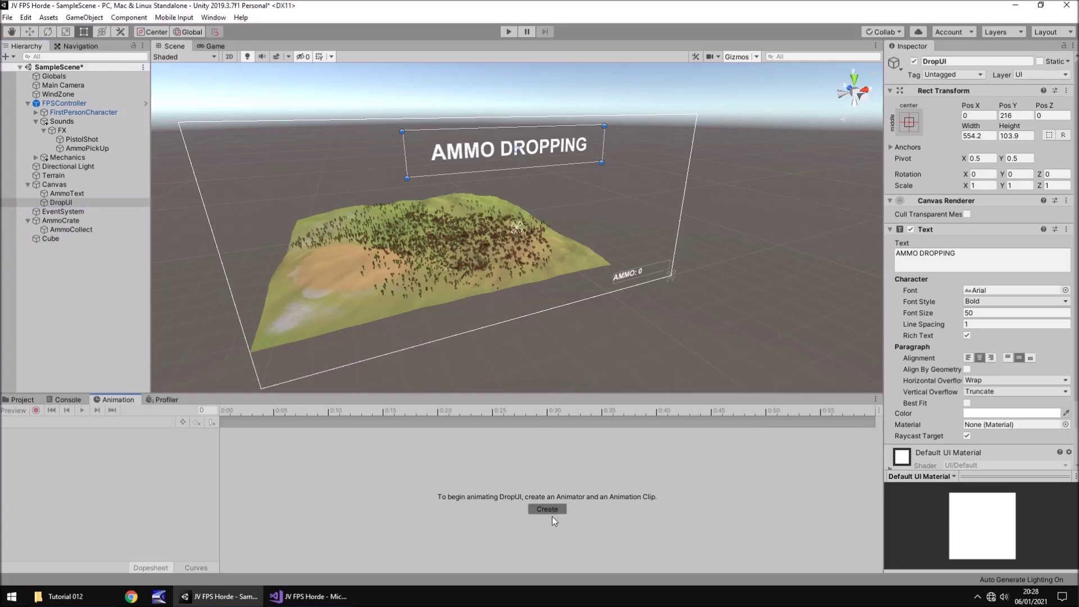
{"action": "type", "text": "Dr"}
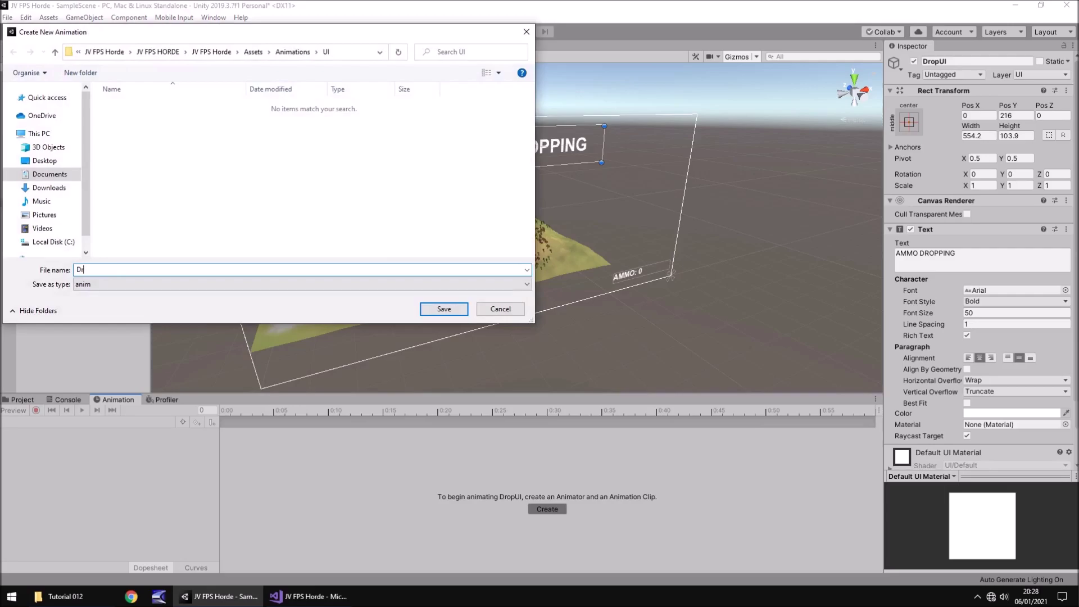
{"action": "type", "text": "opUIAnui"}
{"action": "key", "text": "BackSpace"}
{"action": "type", "text": "im"}
{"action": "key", "text": "Return"}
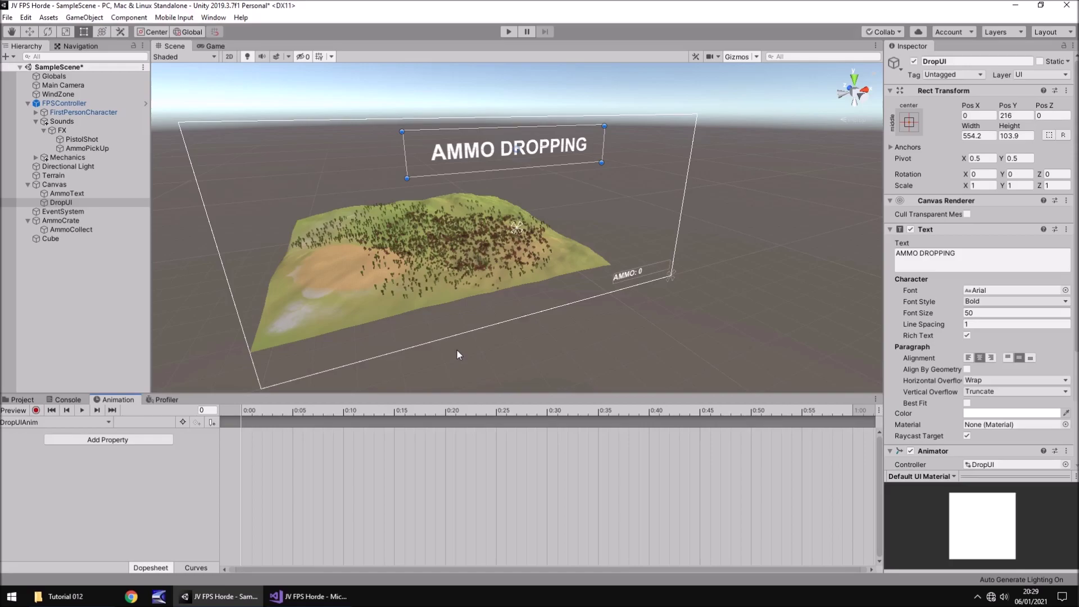
Step: Record frame-0 keyframes for white text colour and rotation X 0, Y 0, Z 0
{"action": "left_click", "coordinate": [35, 410]}
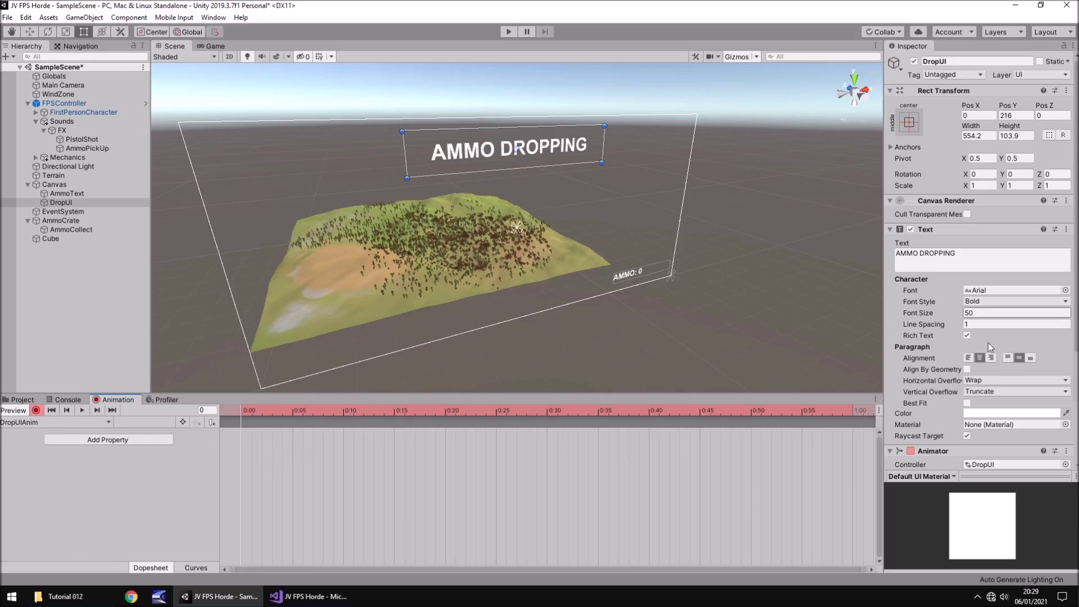
{"action": "left_click", "coordinate": [988, 413]}
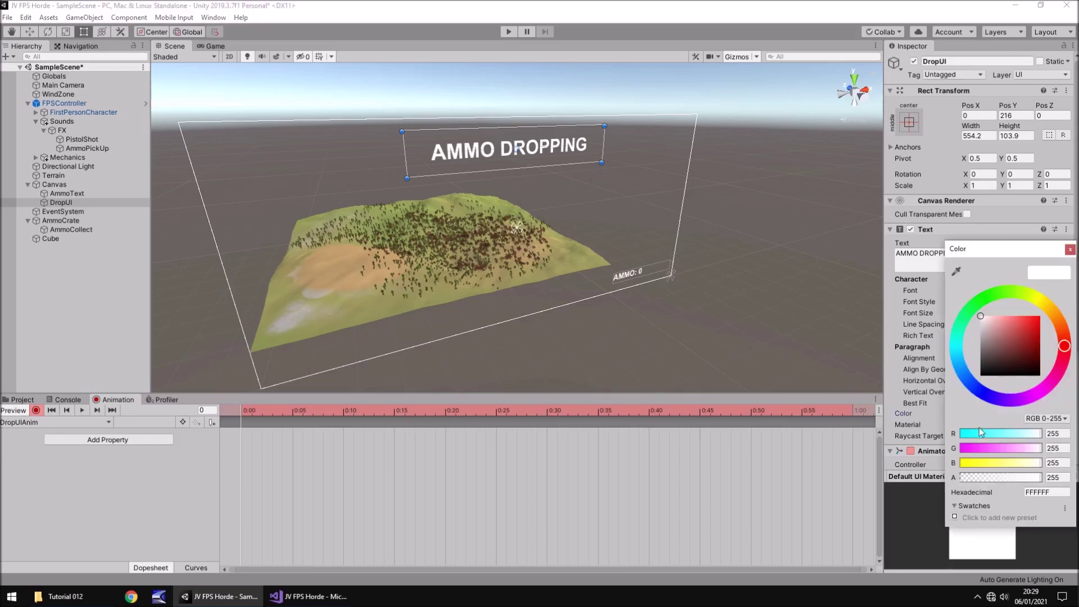
{"action": "left_click_drag", "start_coordinate": [989, 359], "coordinate": [974, 305]}
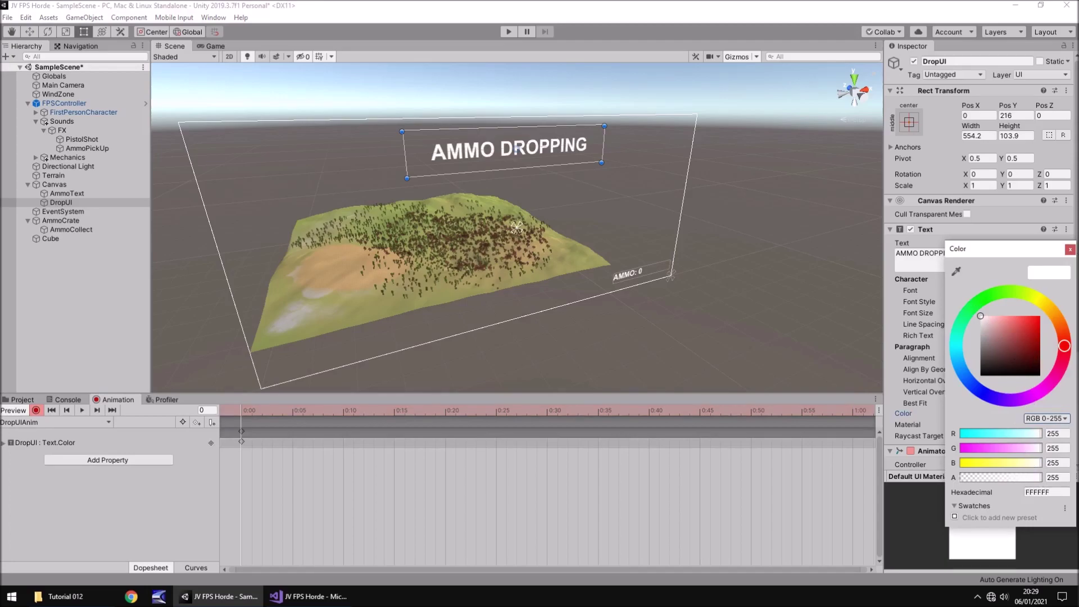
{"action": "left_click", "coordinate": [1069, 249]}
{"action": "left_click", "coordinate": [982, 173]}
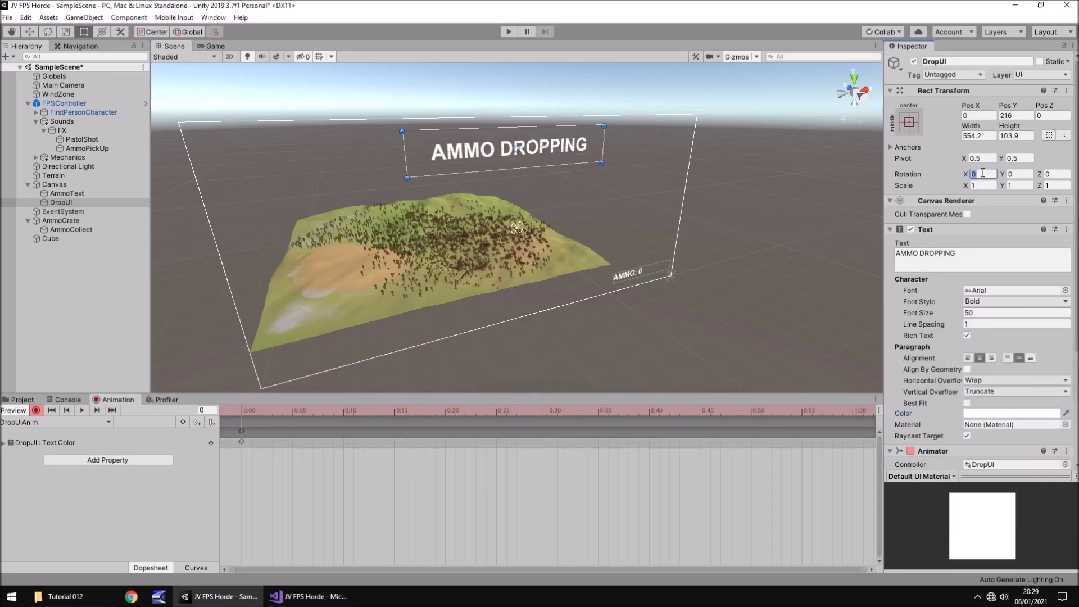
{"action": "key", "text": "BackSpace"}
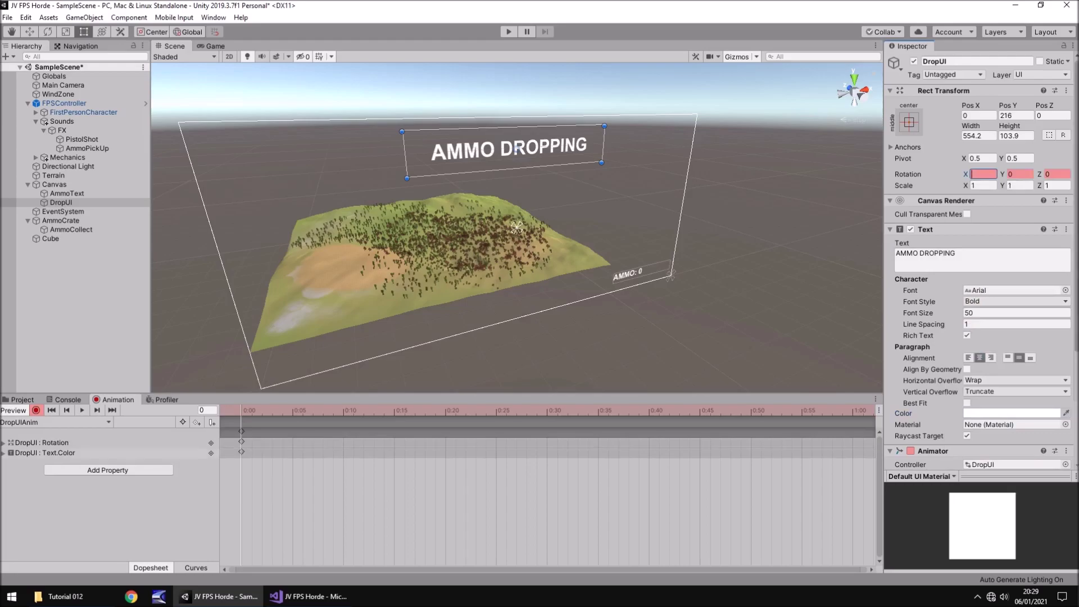
{"action": "type", "text": "0"}
{"action": "key", "text": "Tab"}
{"action": "type", "text": "0"}
{"action": "key", "text": "Tab"}
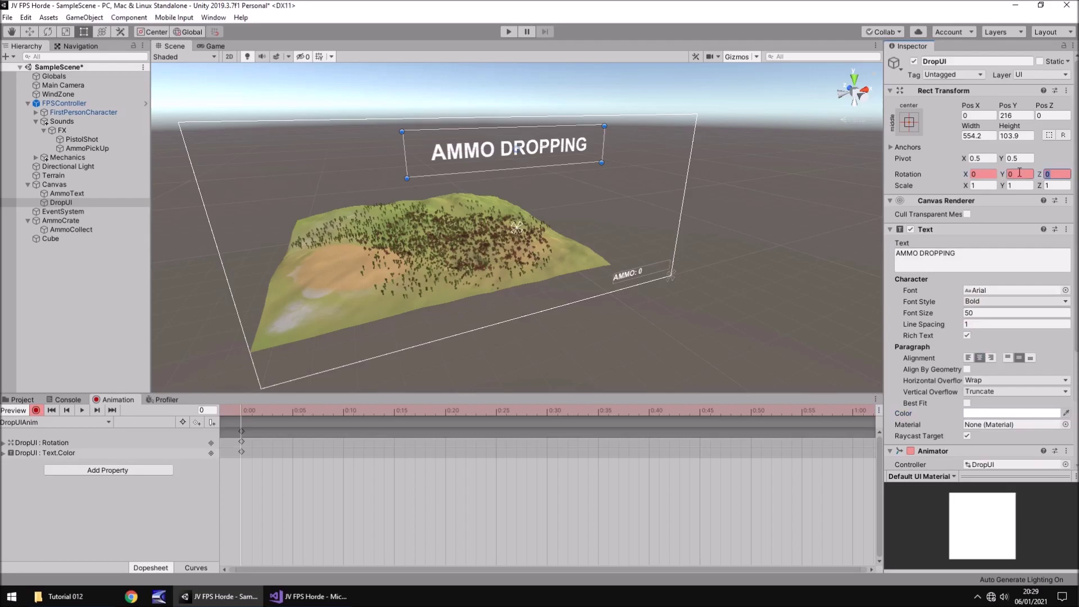
{"action": "type", "text": "0"}
Step: Move the playhead to frame 60 and key Rotation X at 40
{"action": "left_click", "coordinate": [207, 410]}
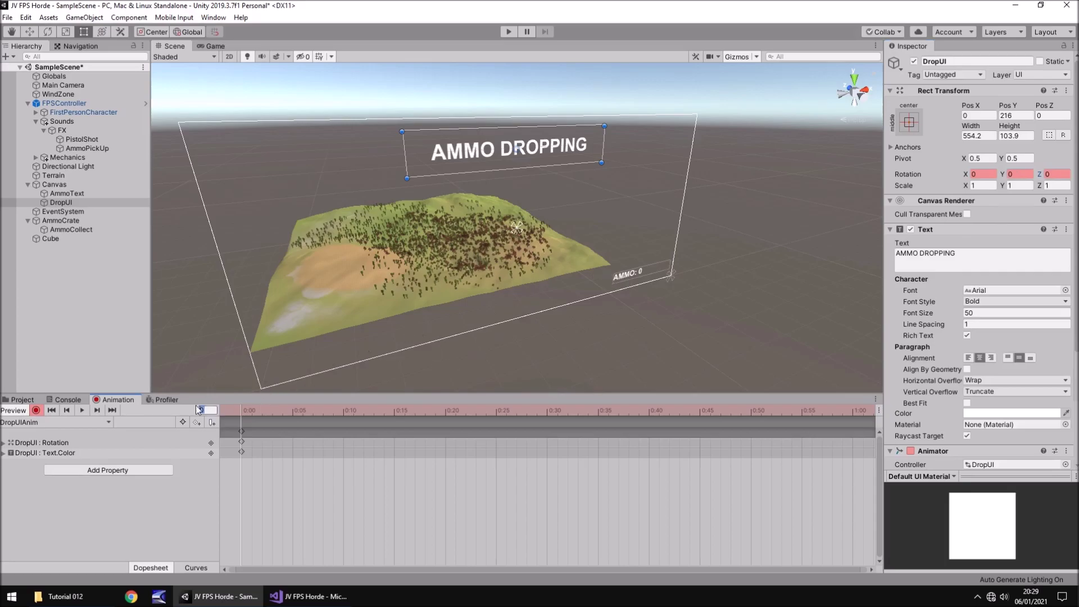
{"action": "type", "text": "600"}
{"action": "key", "text": "Return"}
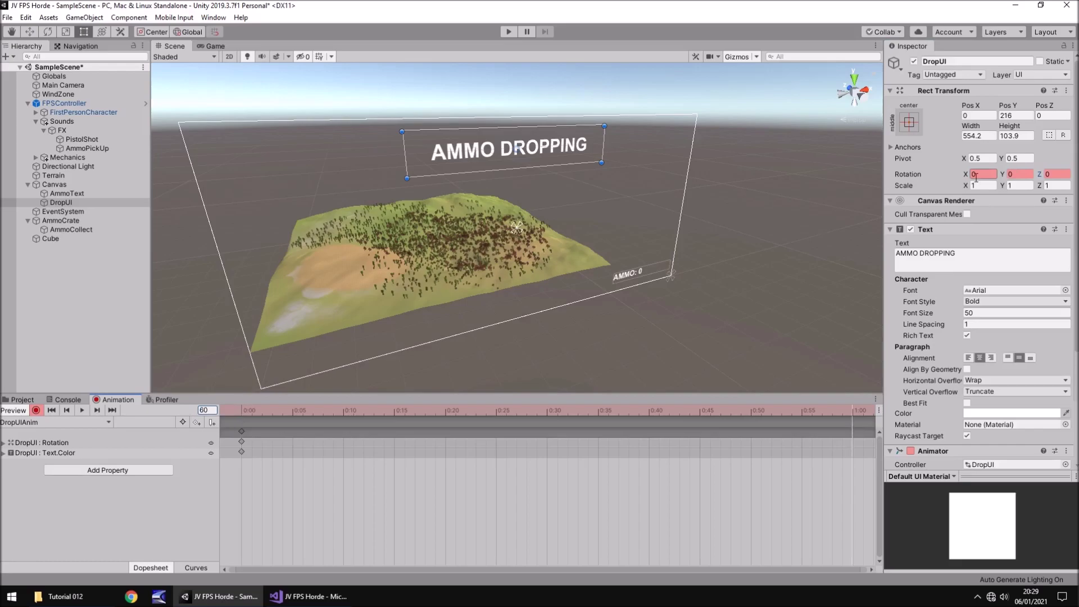
{"action": "left_click", "coordinate": [1020, 174]}
{"action": "left_click_drag", "start_coordinate": [965, 174], "coordinate": [1056, 173]}
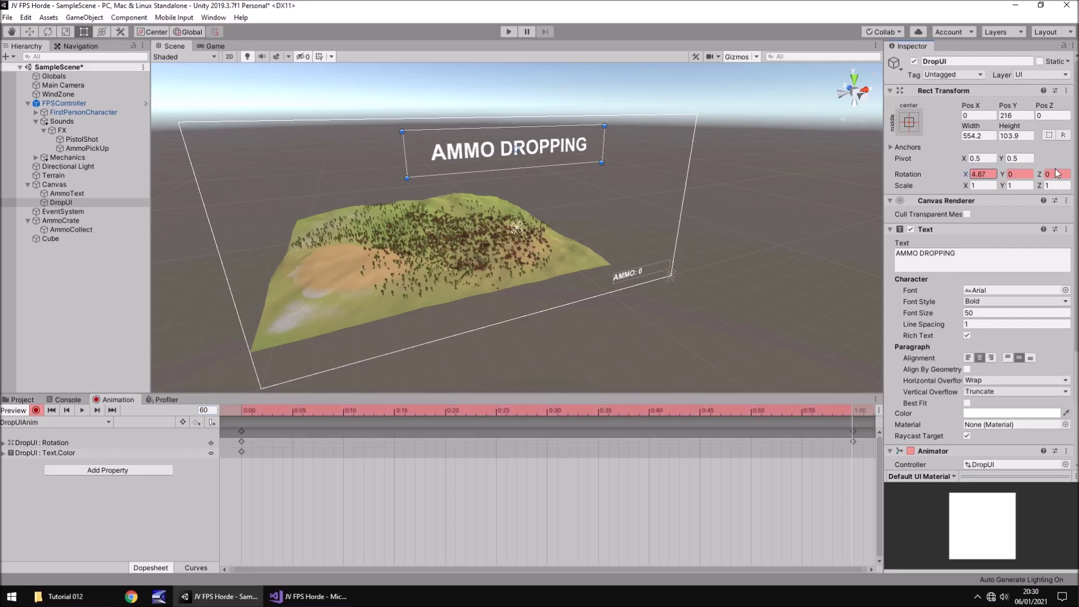
{"action": "left_click", "coordinate": [982, 174]}
{"action": "type", "text": "40"}
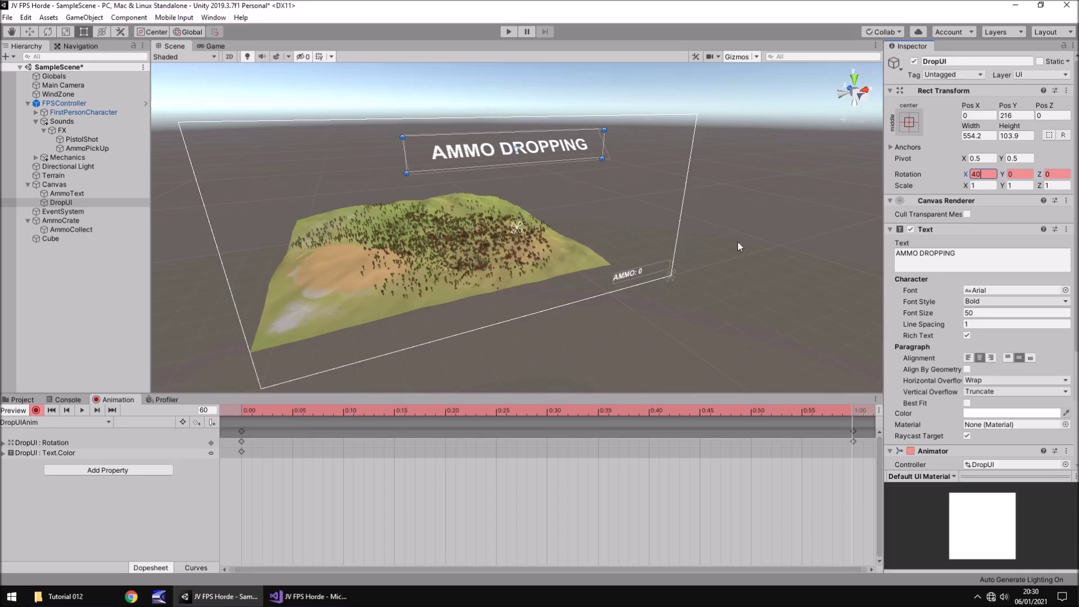
Step: Key the text colour as bright yellow FFF900 at one second
{"action": "left_click", "coordinate": [996, 415]}
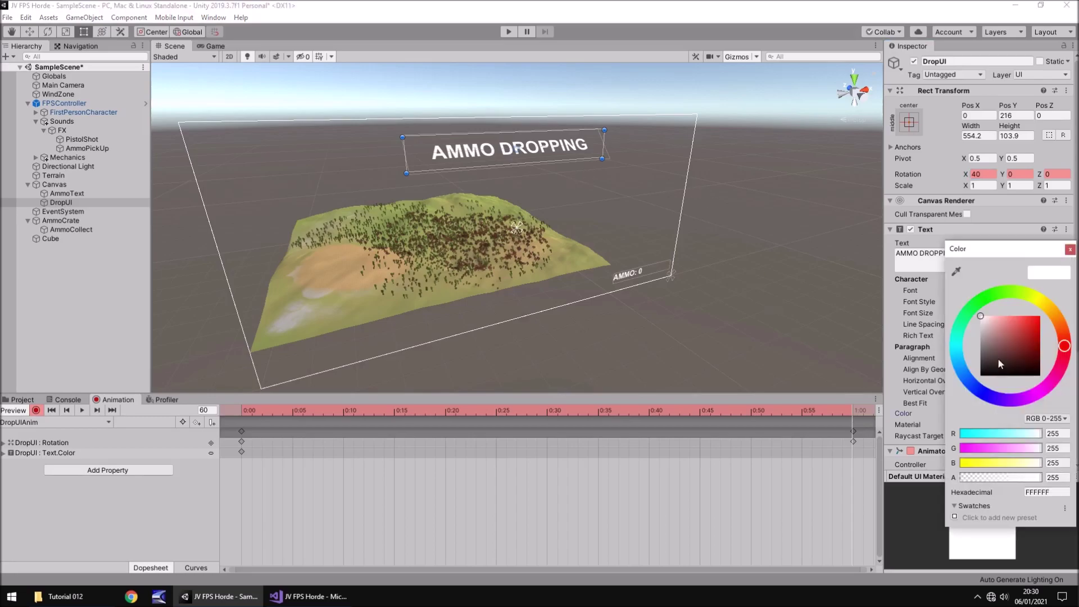
{"action": "left_click", "coordinate": [1039, 299]}
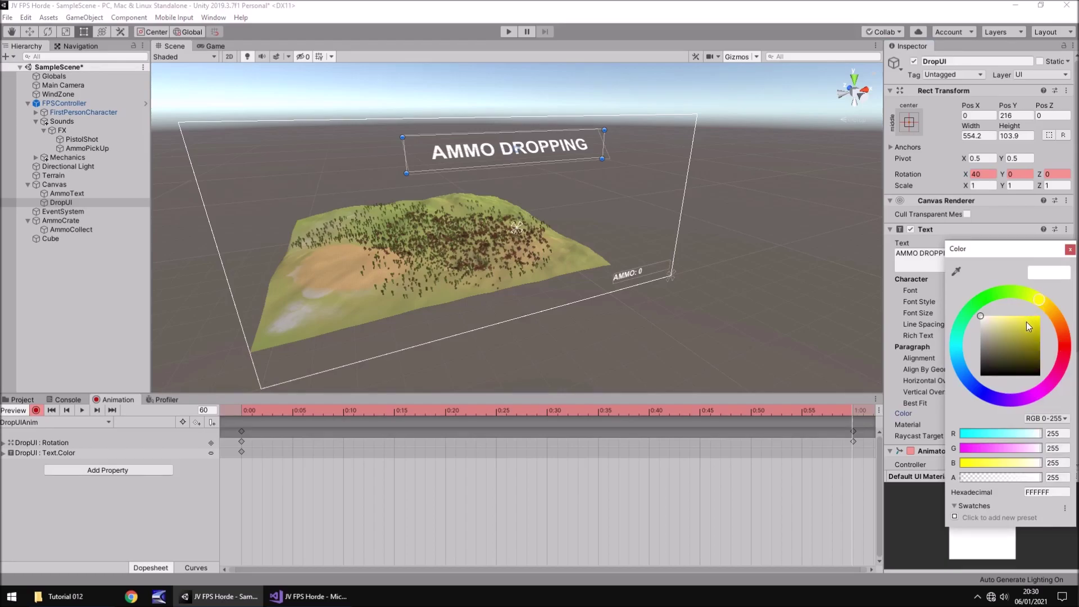
{"action": "left_click_drag", "start_coordinate": [1026, 321], "coordinate": [1042, 308]}
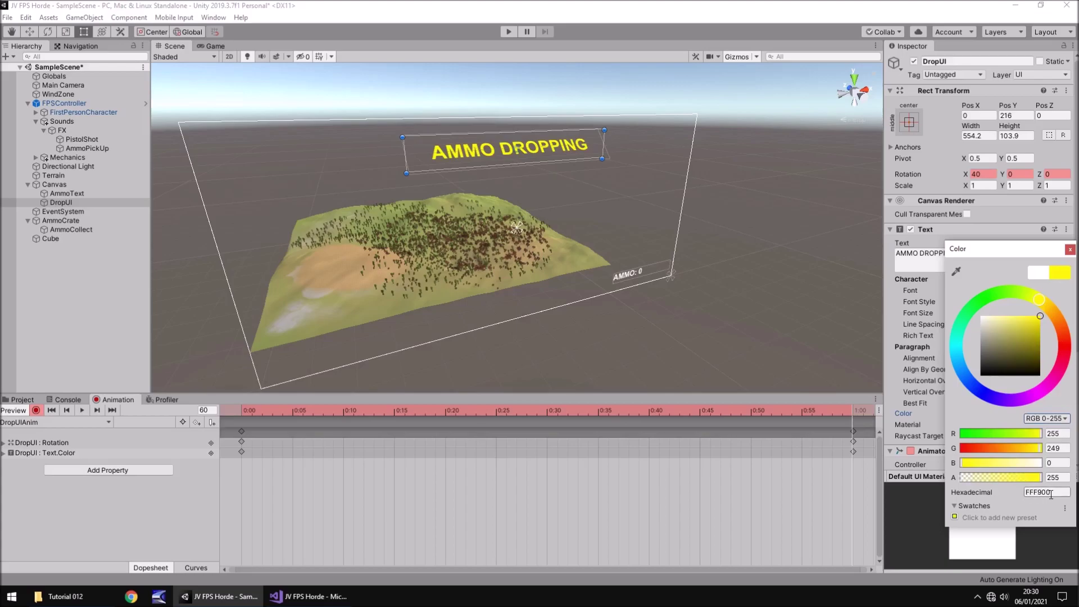
{"action": "left_click", "coordinate": [1069, 250]}
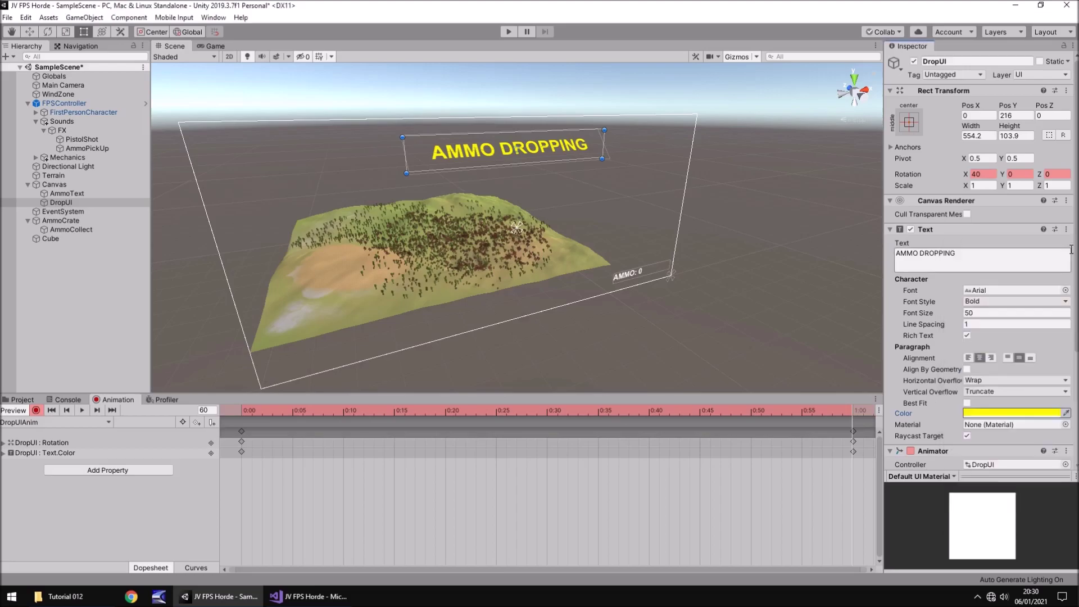
{"action": "left_click", "coordinate": [205, 409]}
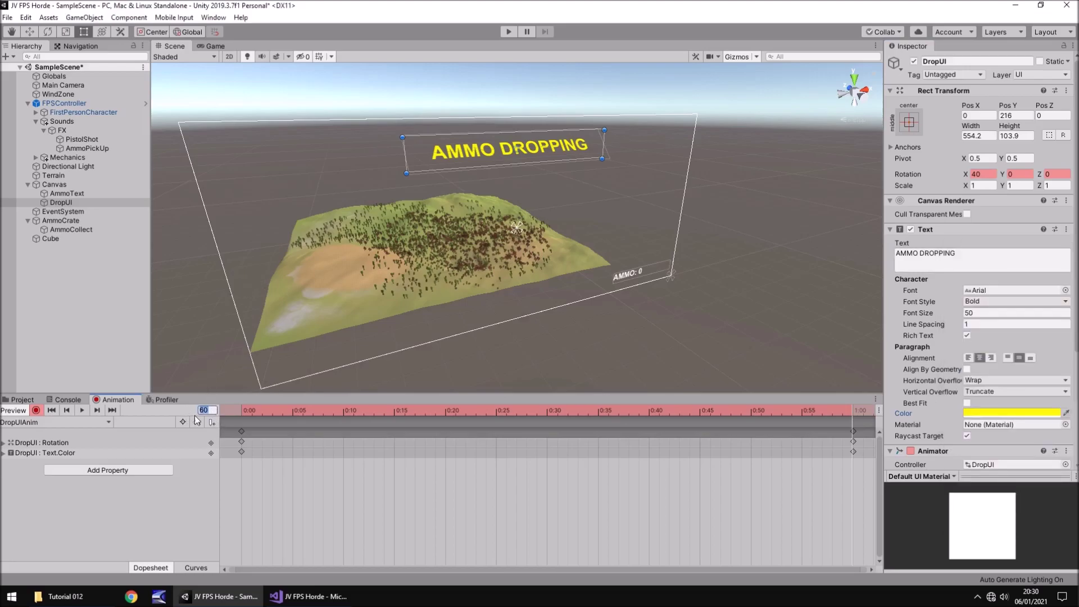
Step: Change the animation sample rate to 120
{"action": "key", "text": "BackSpace"}
{"action": "type", "text": "60"}
{"action": "key", "text": "BackSpace"}
{"action": "key", "text": "BackSpace"}
{"action": "type", "text": "120"}
{"action": "key", "text": "Return"}
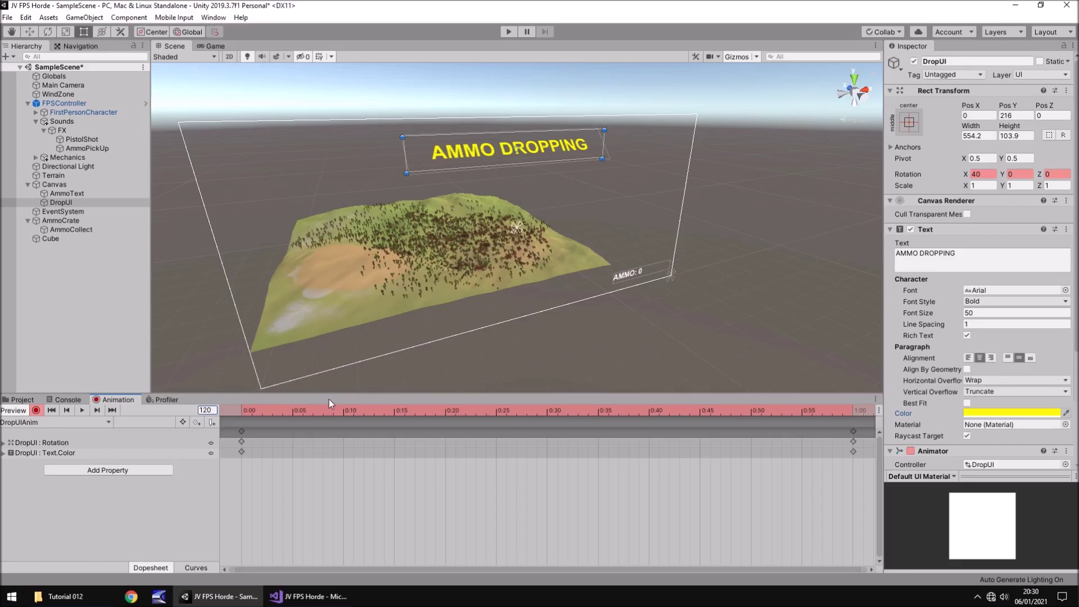
Step: Set the text back to white with X rotation 0, stop recording, and view Animations/UI
{"action": "left_click", "coordinate": [967, 413]}
{"action": "left_click_drag", "start_coordinate": [976, 374], "coordinate": [962, 288]}
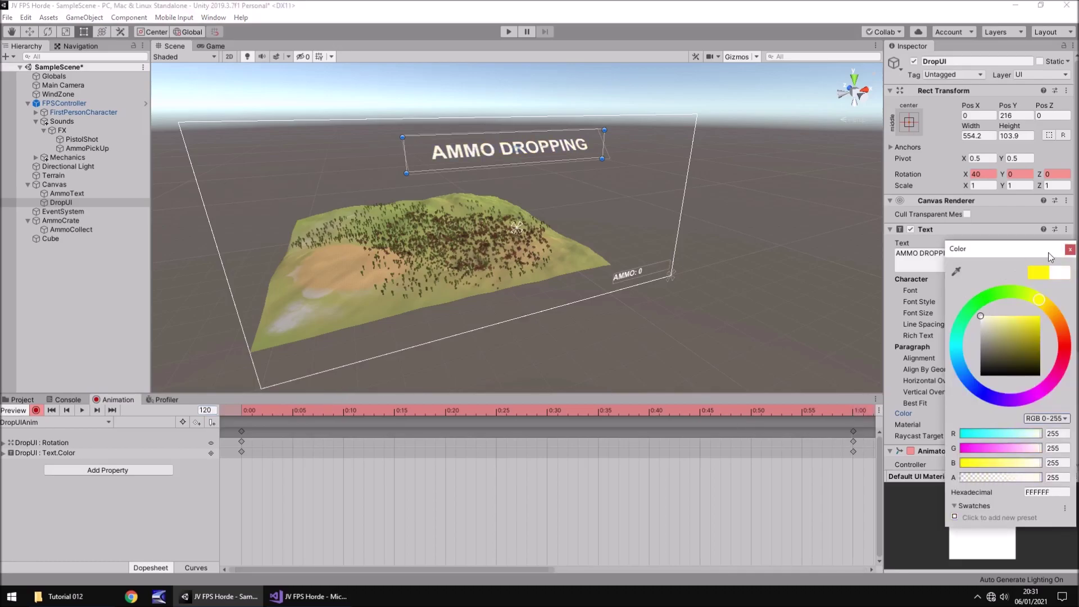
{"action": "left_click", "coordinate": [1069, 249]}
{"action": "left_click", "coordinate": [968, 174]}
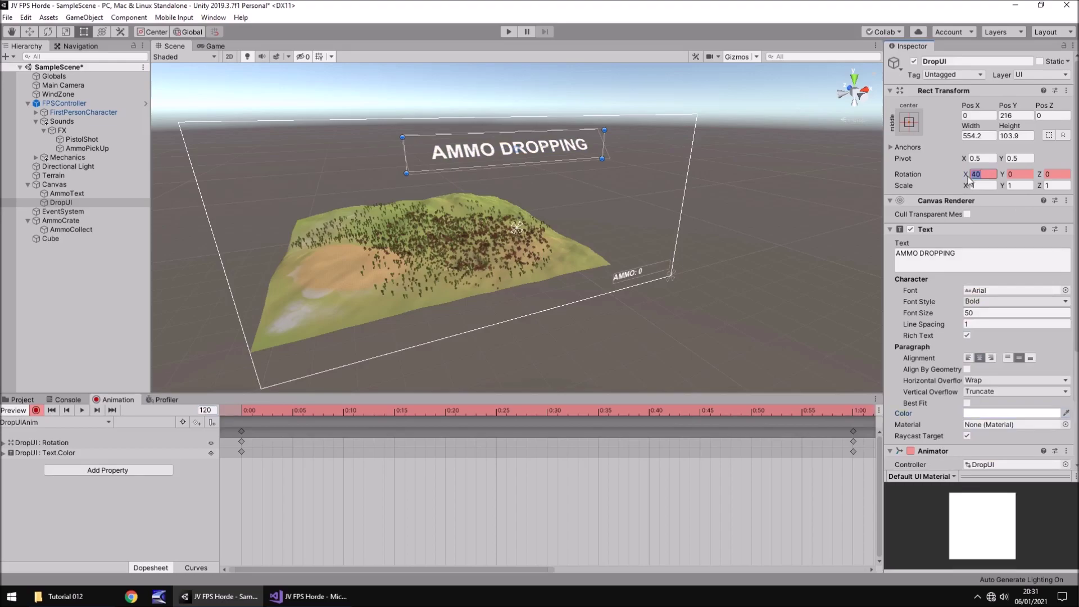
{"action": "type", "text": "0"}
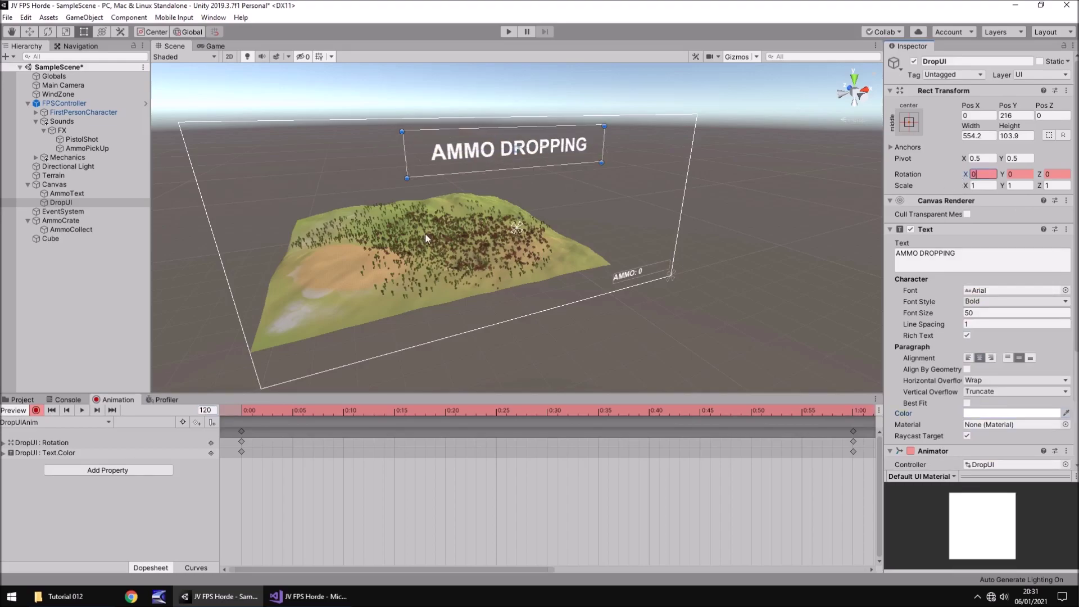
{"action": "left_click", "coordinate": [35, 410]}
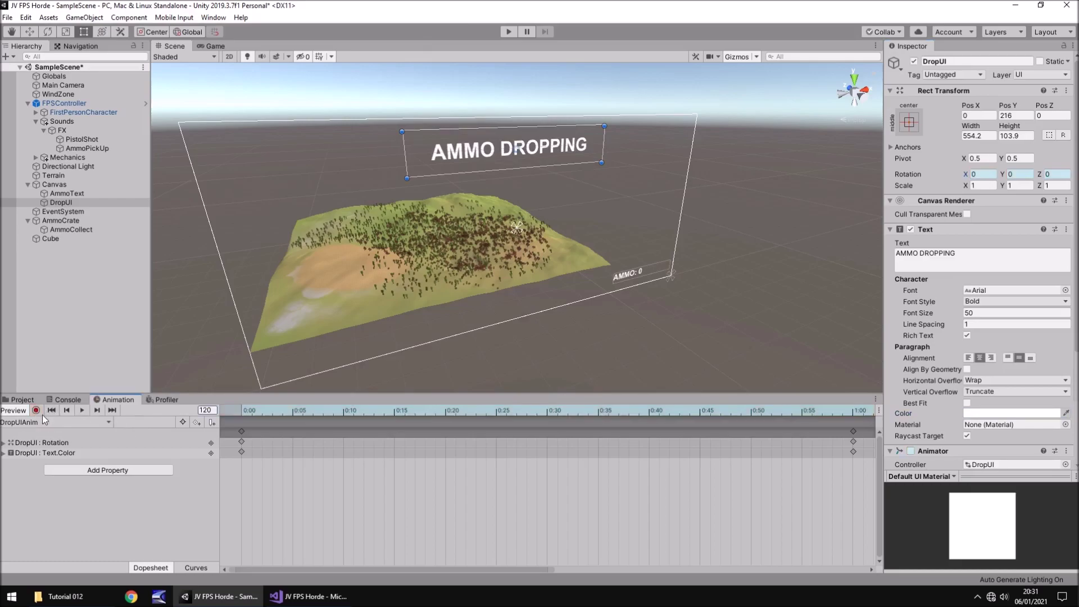
{"action": "left_click", "coordinate": [23, 400]}
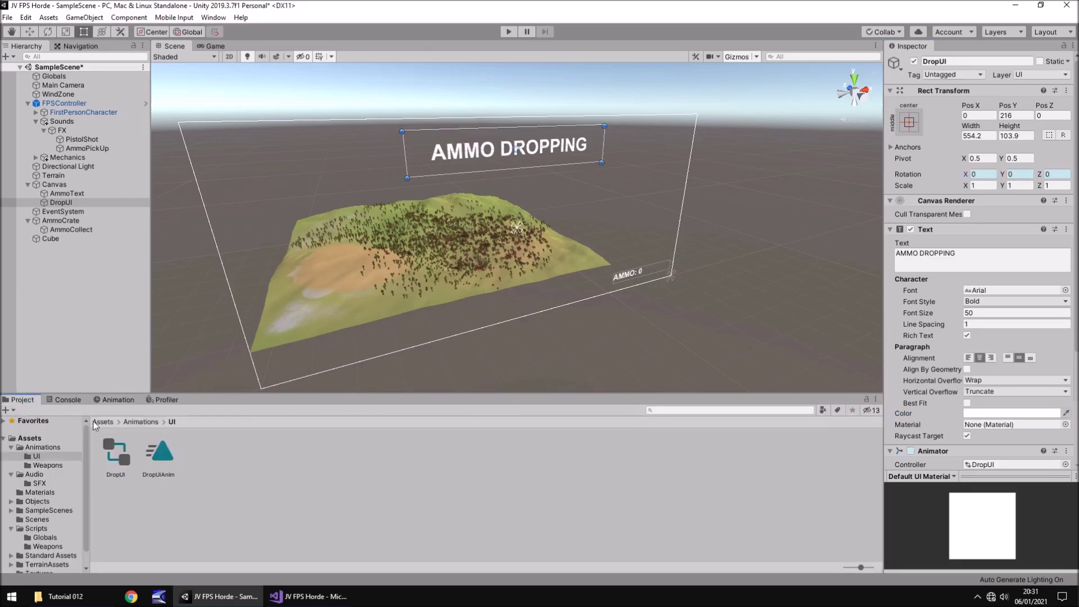
Step: Select DropUIAnim with Loop Time on and test the flashing text in play mode
{"action": "left_click", "coordinate": [155, 454]}
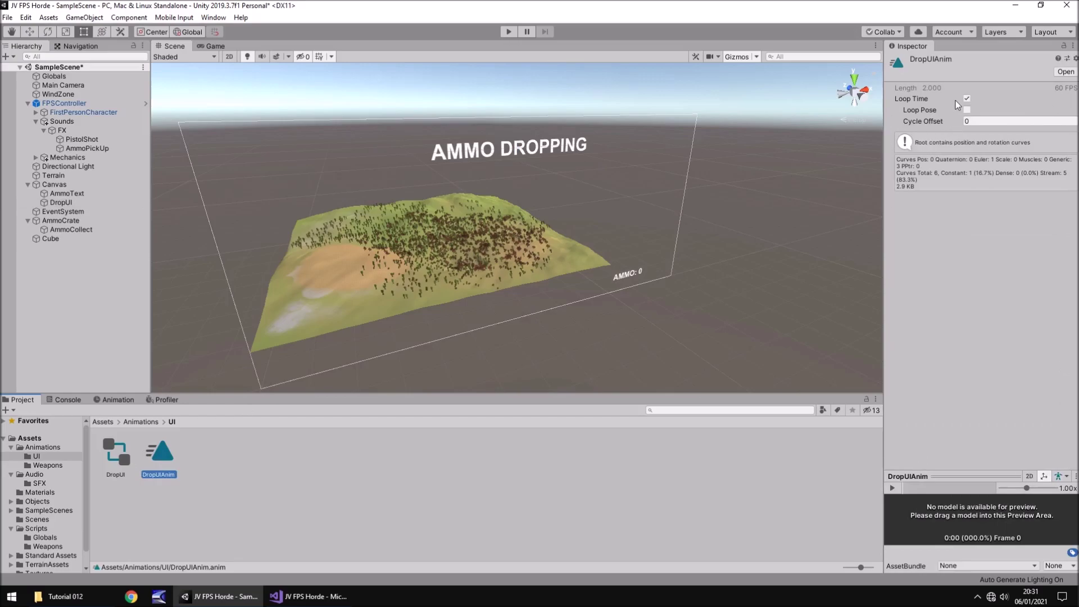
{"action": "left_click", "coordinate": [505, 32]}
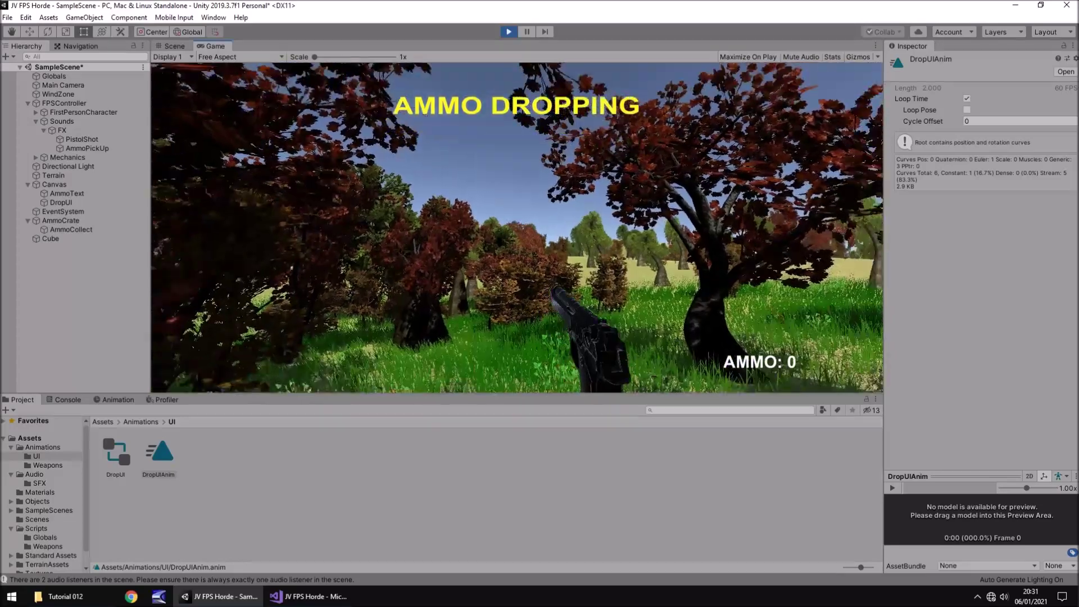
{"action": "key", "text": "ctrl+p"}
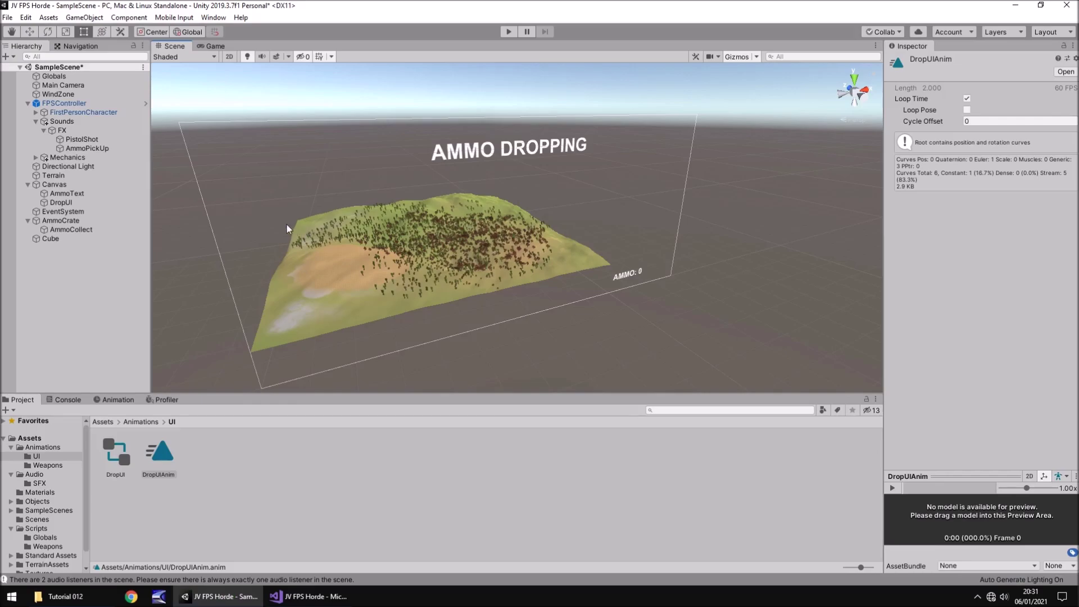
Step: Deactivate AmmoText and open Scripts > Weapons > RandomDrop in Visual Studio
{"action": "left_click", "coordinate": [67, 193]}
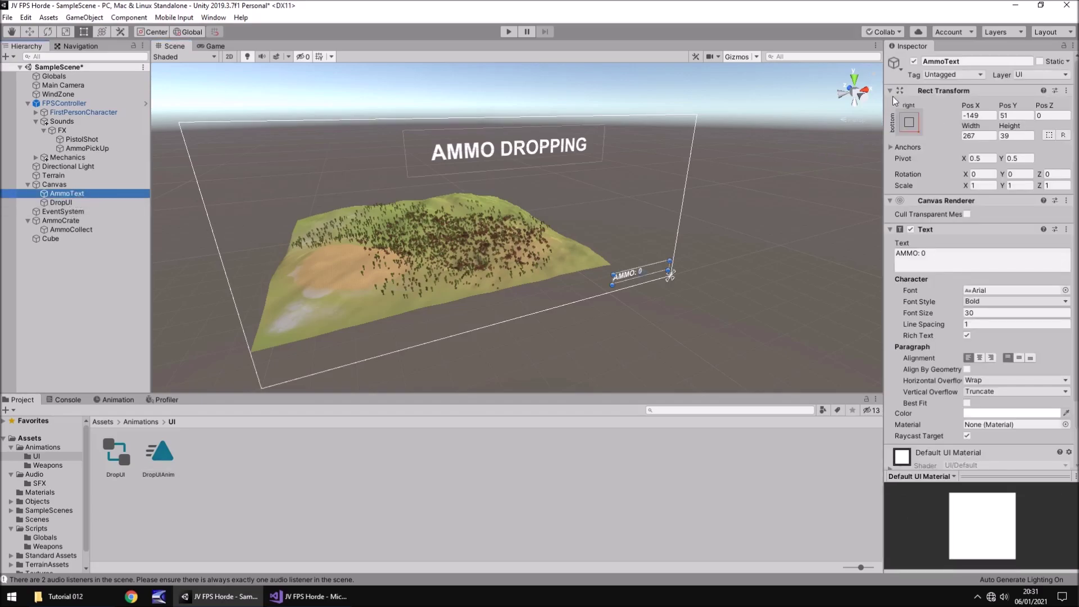
{"action": "left_click", "coordinate": [914, 61]}
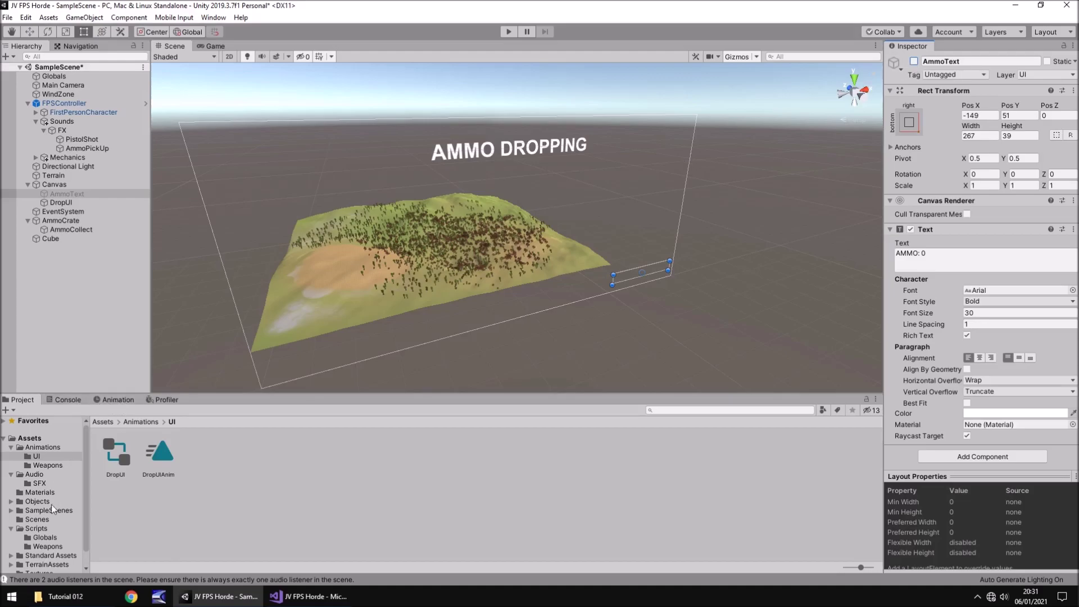
{"action": "left_click", "coordinate": [37, 529]}
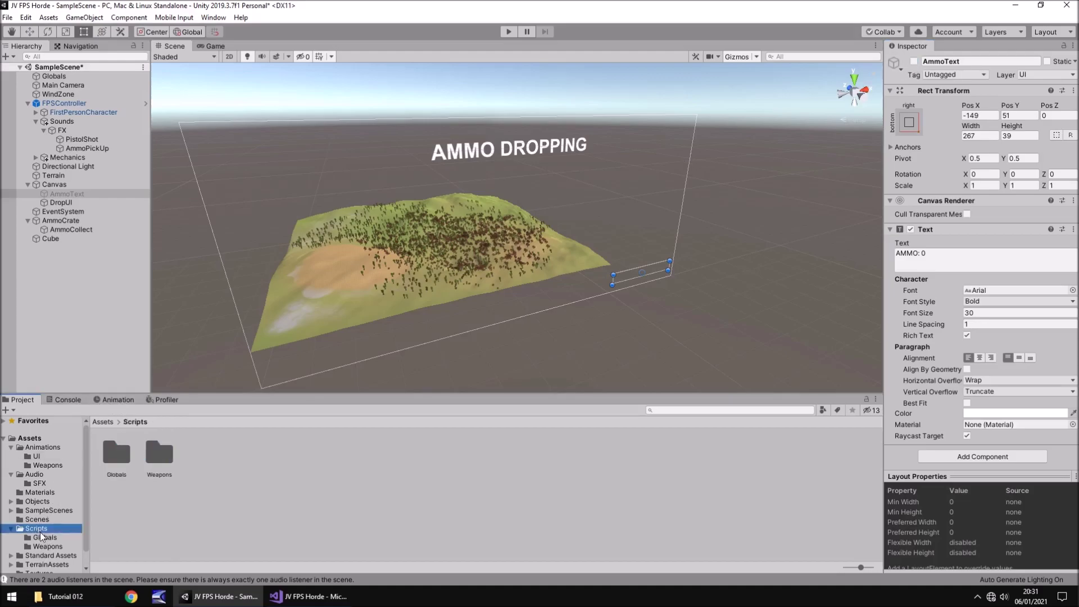
{"action": "left_click", "coordinate": [44, 538]}
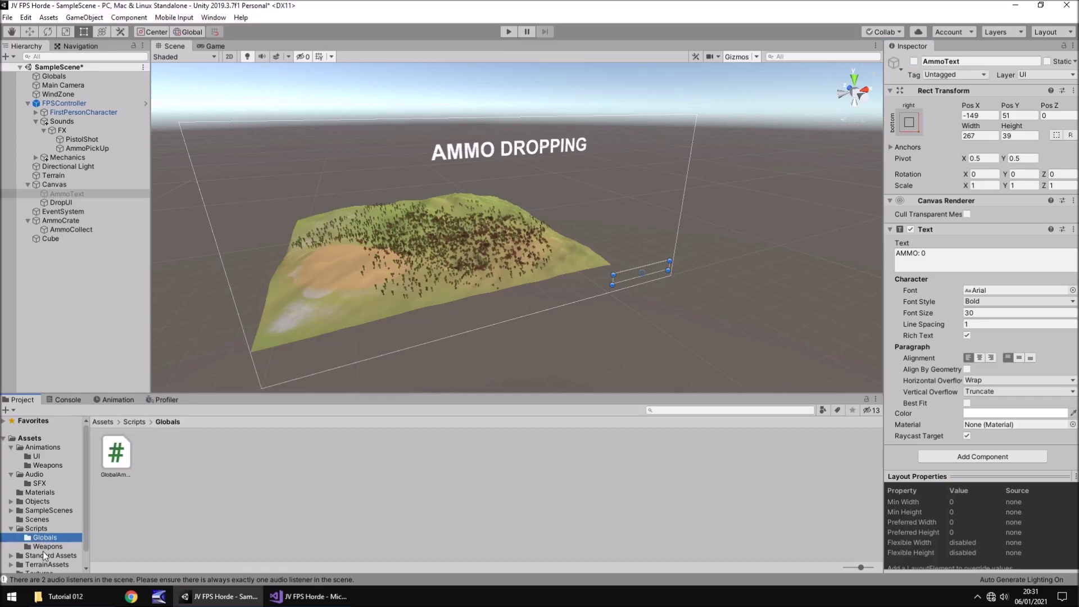
{"action": "left_click", "coordinate": [41, 548]}
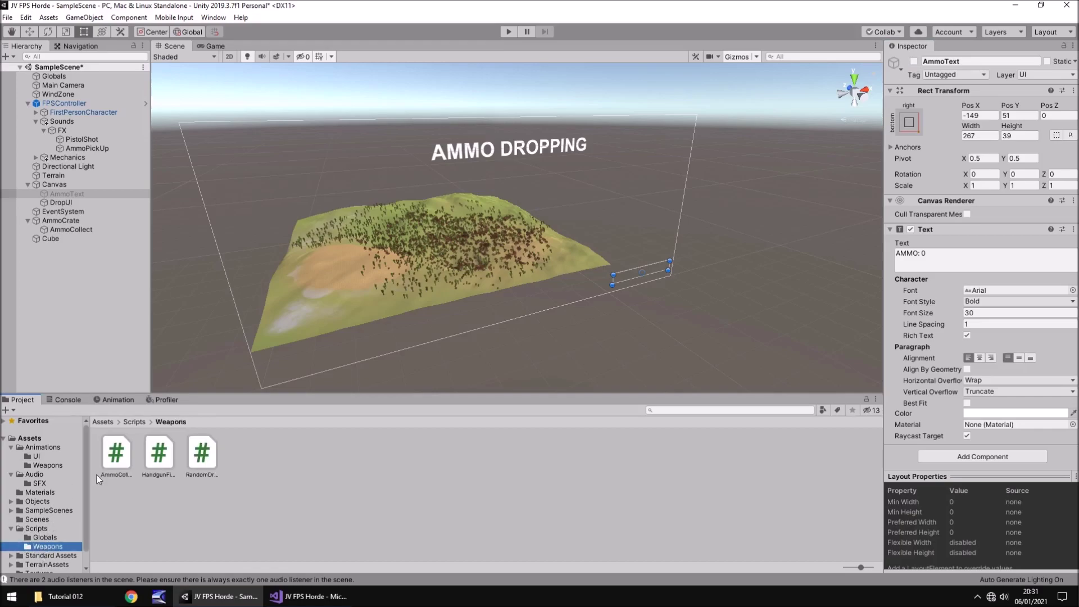
{"action": "double_click", "coordinate": [201, 453]}
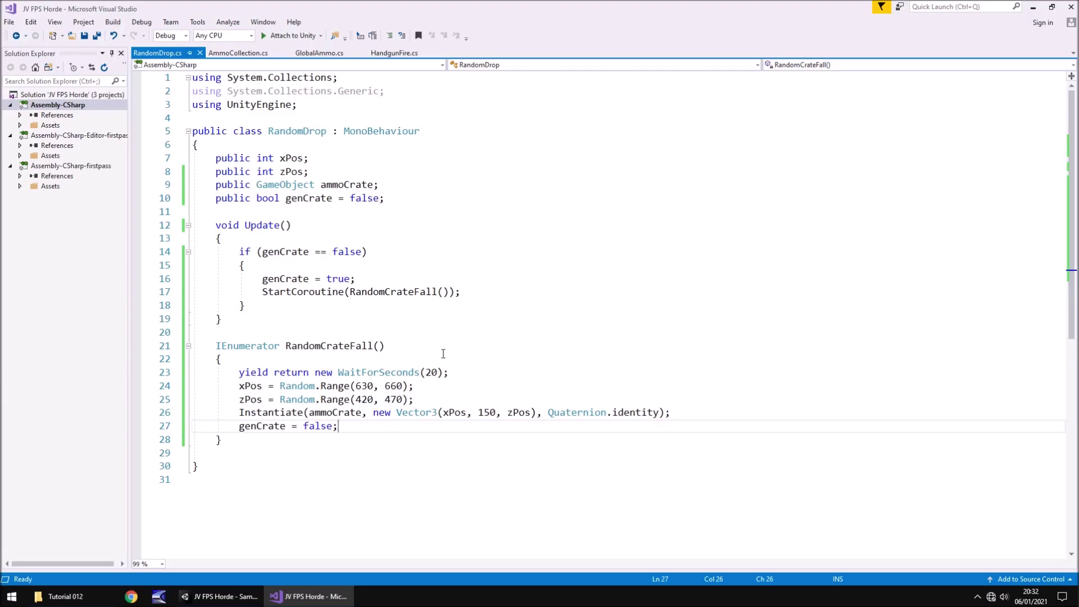
Step: Declare 'public GameObject ammoDropUI;' below the genCrate field in RandomDrop
{"action": "left_click", "coordinate": [413, 198]}
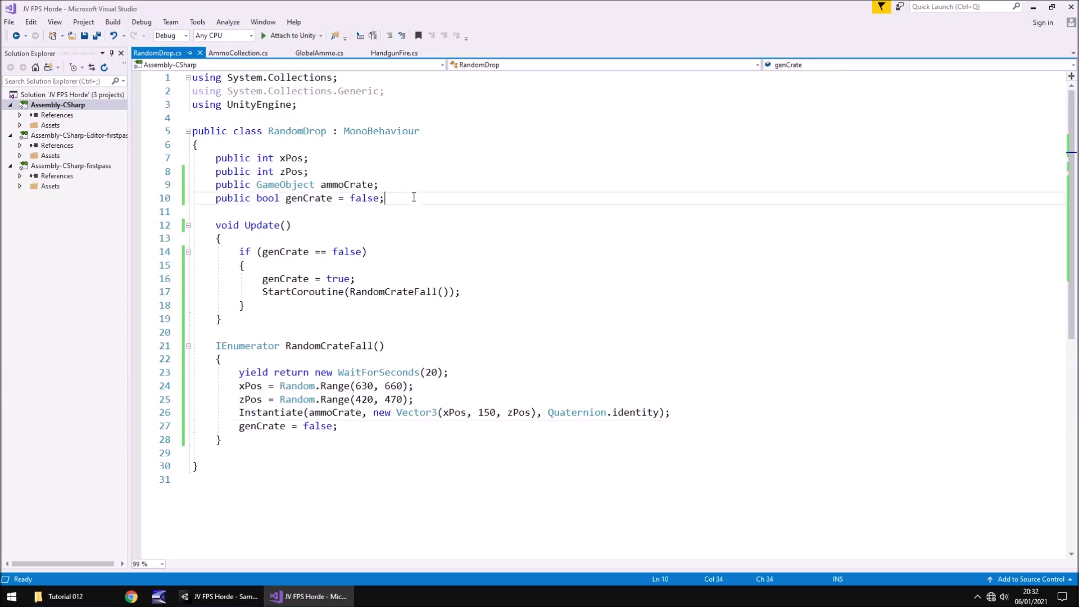
{"action": "key", "text": "Return"}
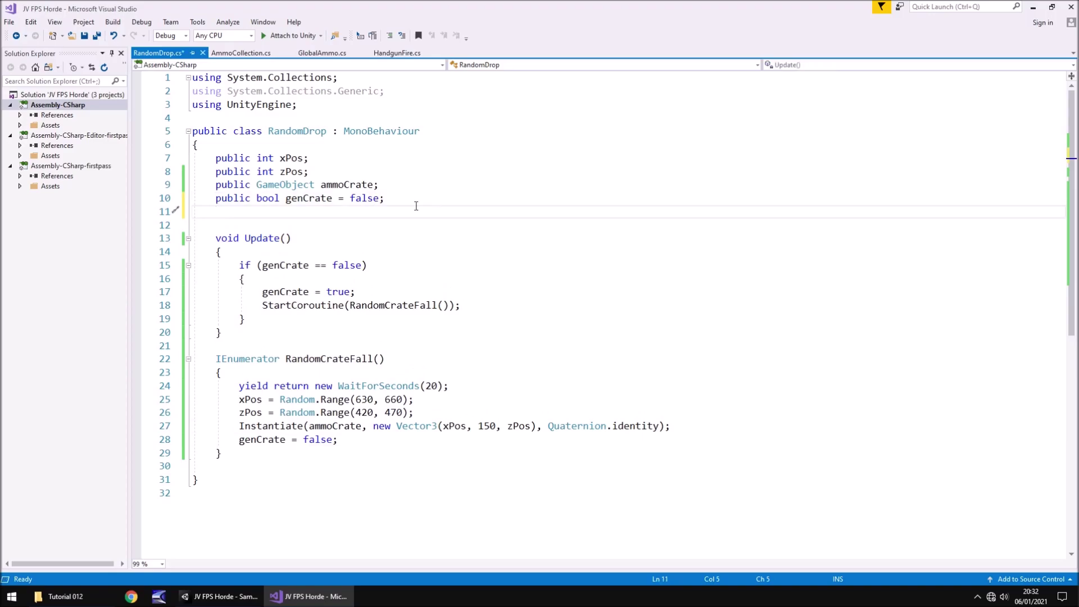
{"action": "type", "text": "public Gam"}
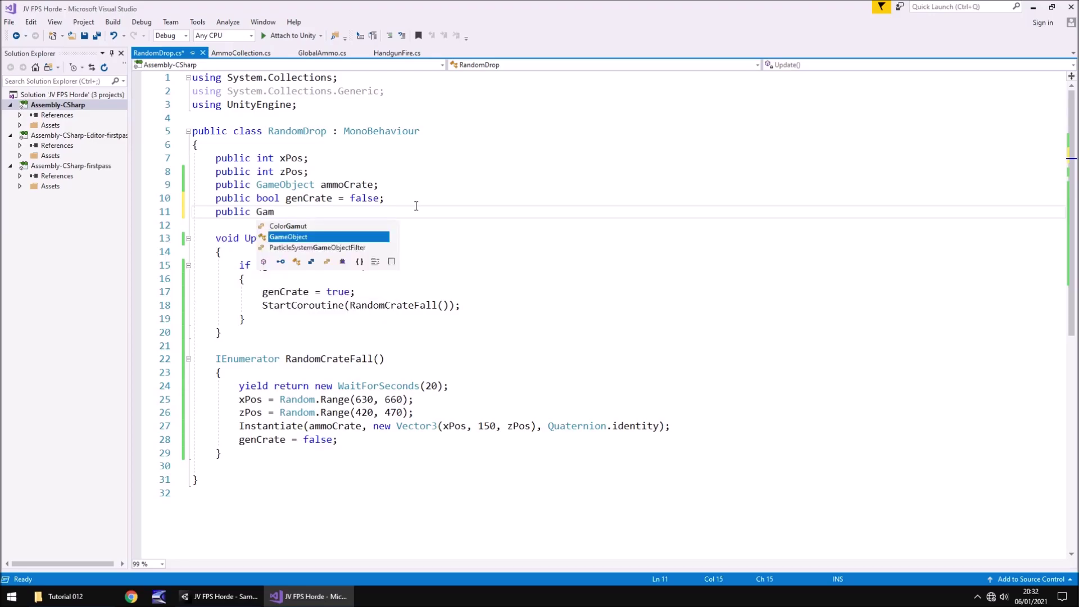
{"action": "type", "text": "eObject a"}
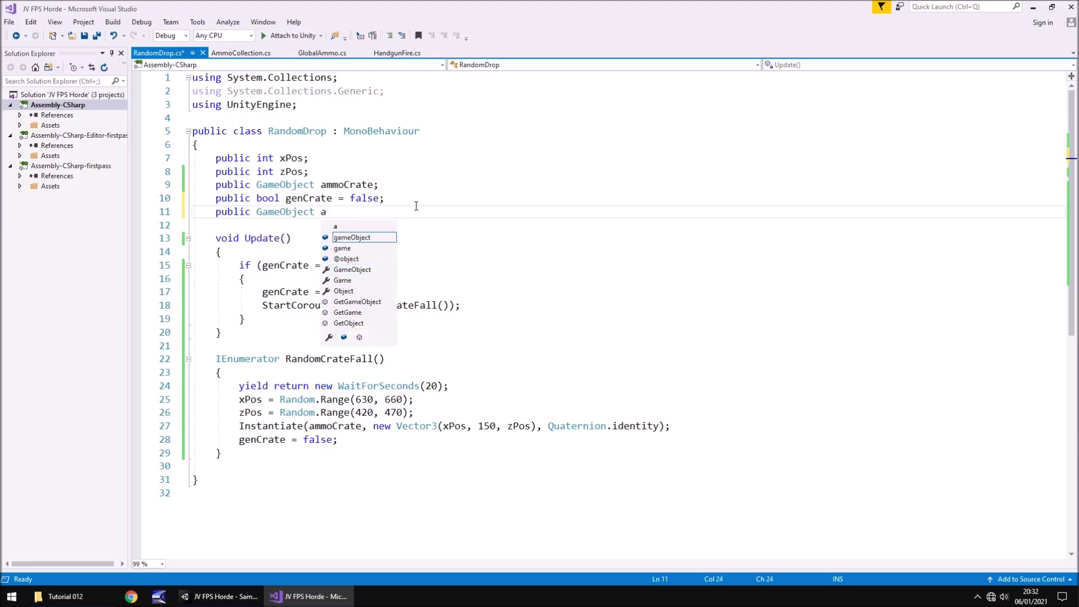
{"action": "type", "text": "mmoDropUI;"}
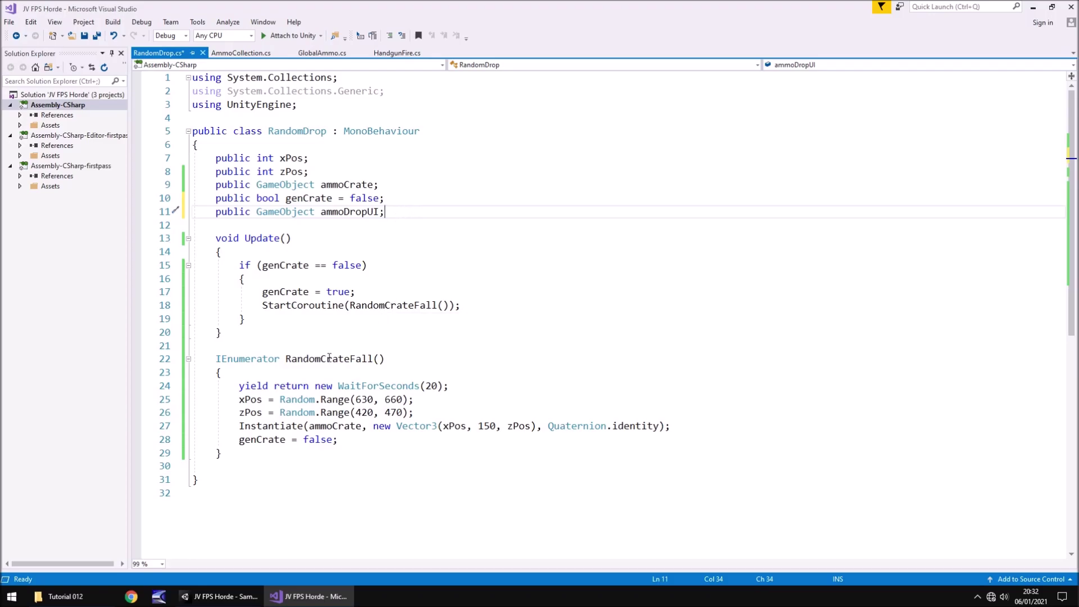
Step: Insert 'ammoDropUI.SetActive(true);' right after the WaitForSeconds(20) line
{"action": "left_click_drag", "start_coordinate": [239, 387], "coordinate": [450, 387]}
{"action": "left_click", "coordinate": [455, 386]}
{"action": "key", "text": "Return"}
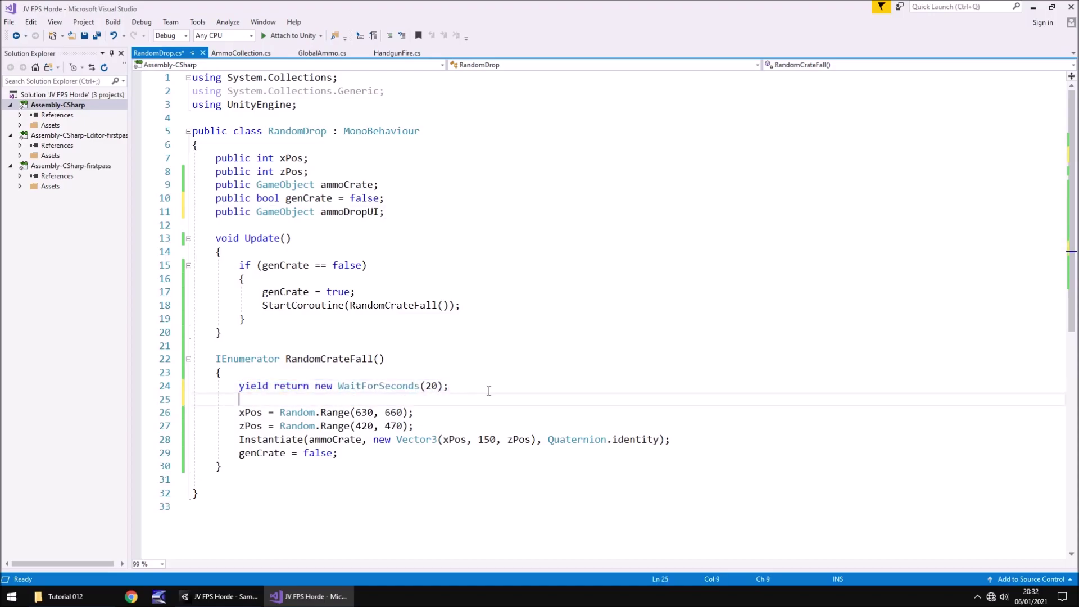
{"action": "type", "text": "ammo"}
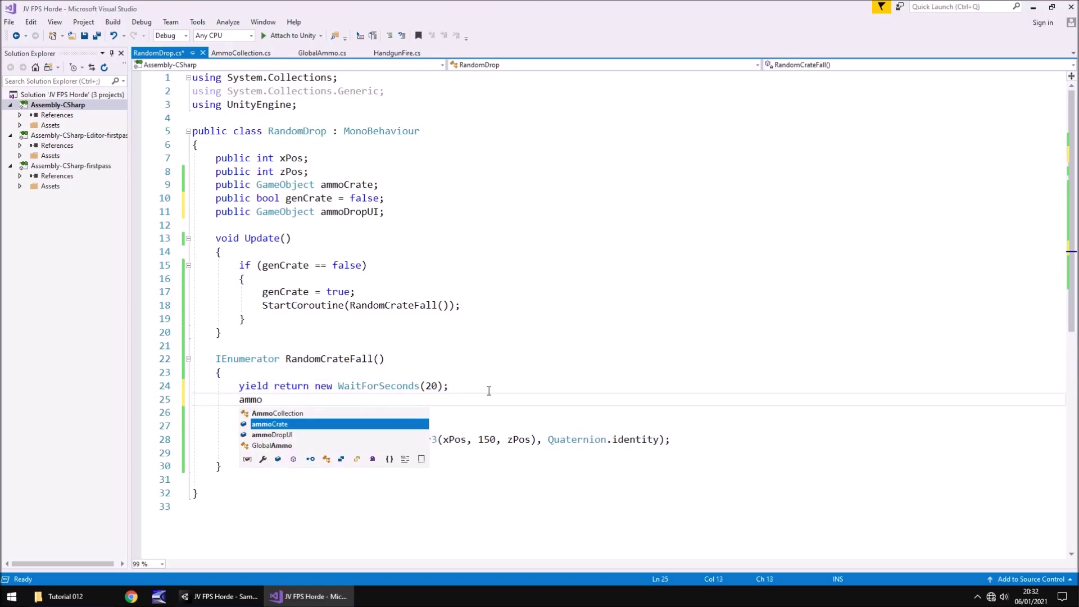
{"action": "type", "text": "Drop"}
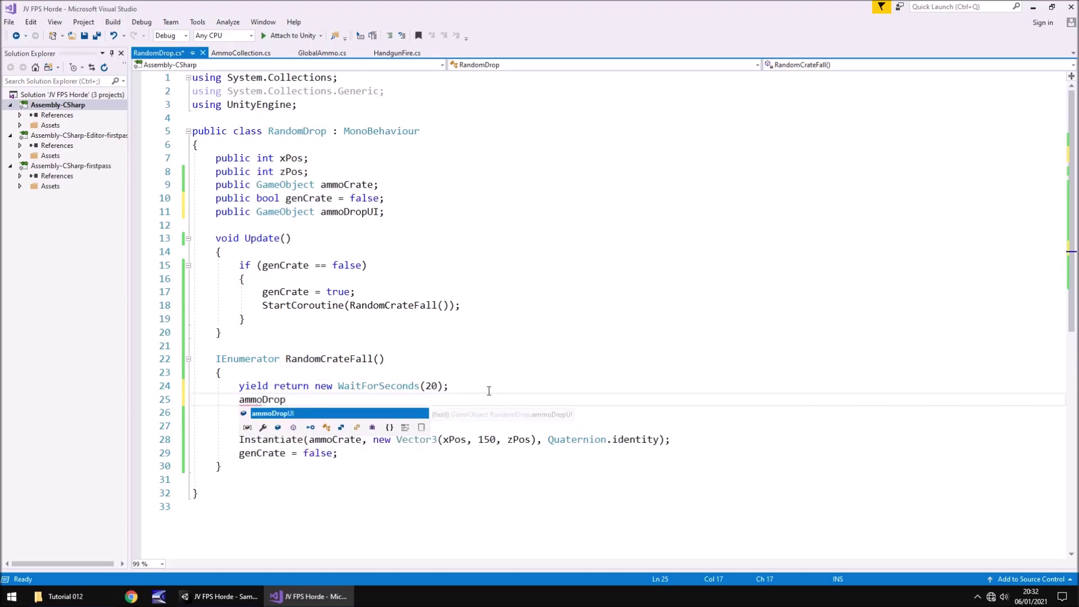
{"action": "type", "text": "UI."}
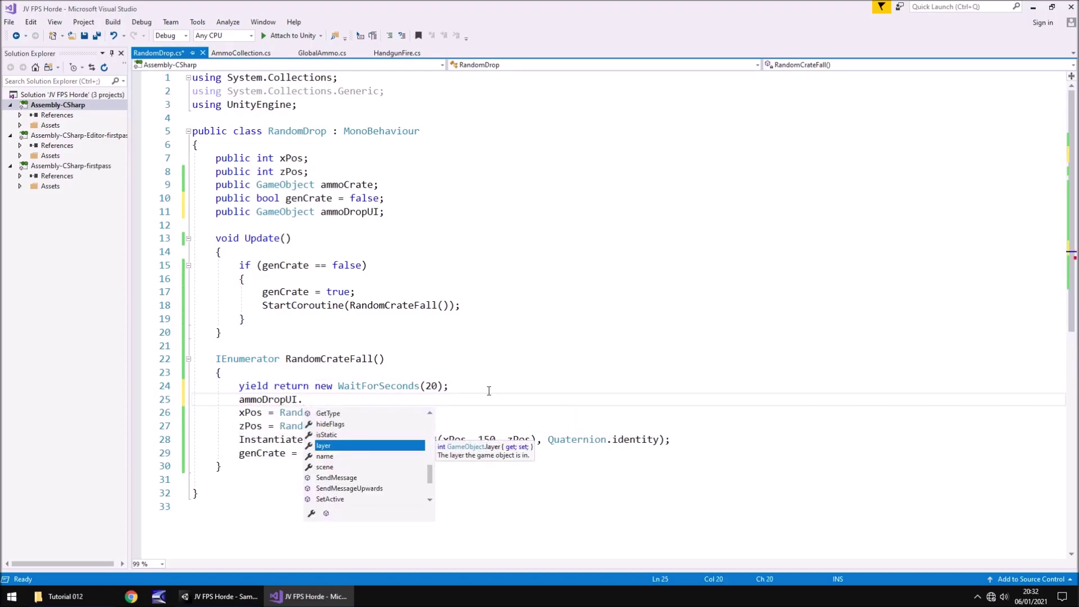
{"action": "type", "text": "Set"}
{"action": "key", "text": "Tab"}
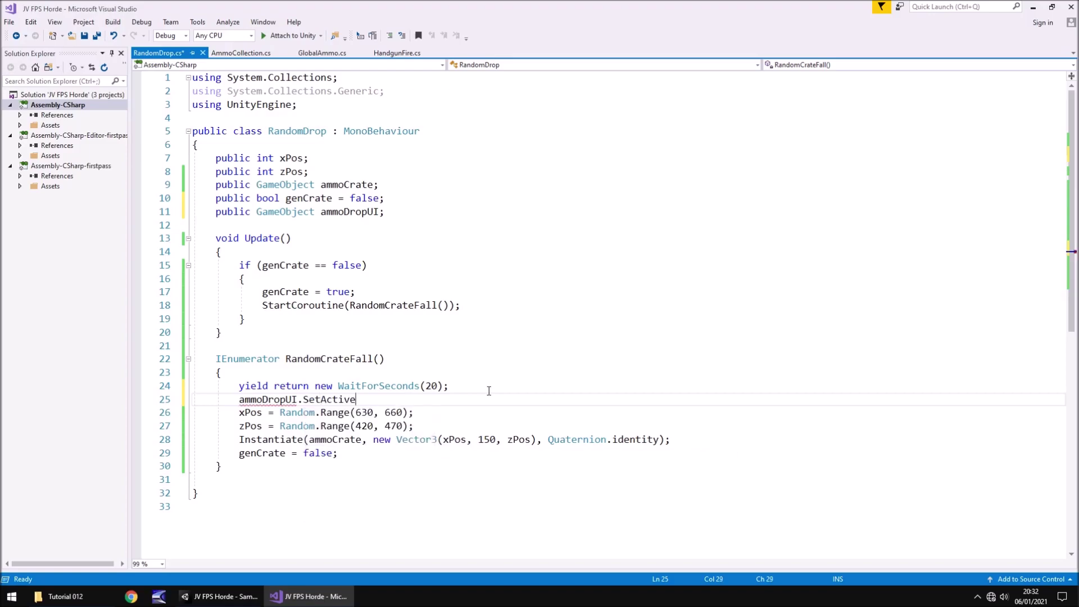
{"action": "type", "text": "(true);"}
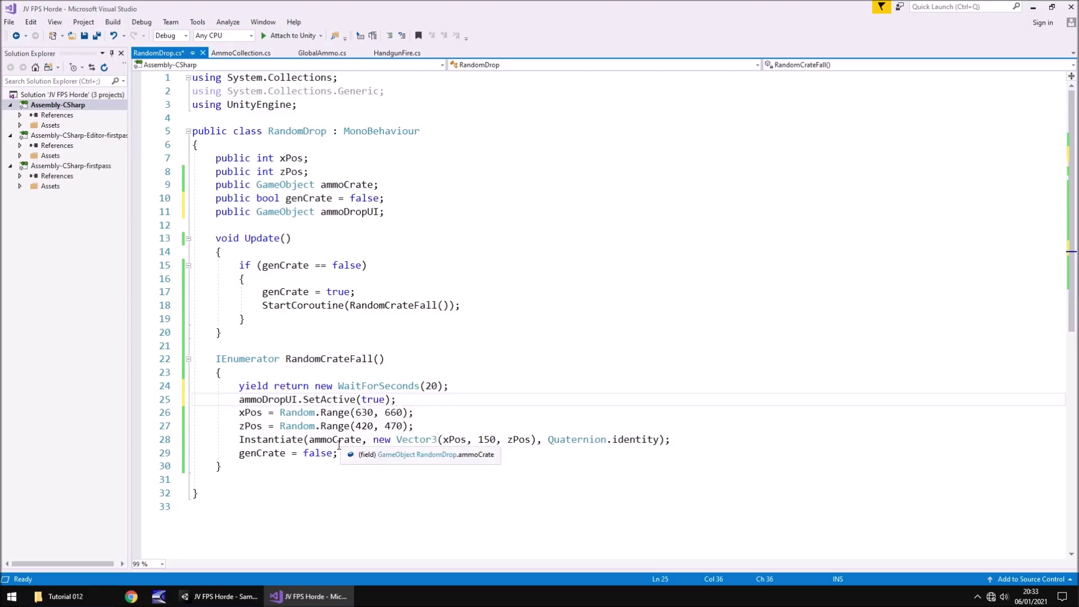
Step: Add 'yield return new WaitForSeconds(4);' after the crate Instantiate line and save RandomDrop.cs
{"action": "left_click", "coordinate": [685, 438]}
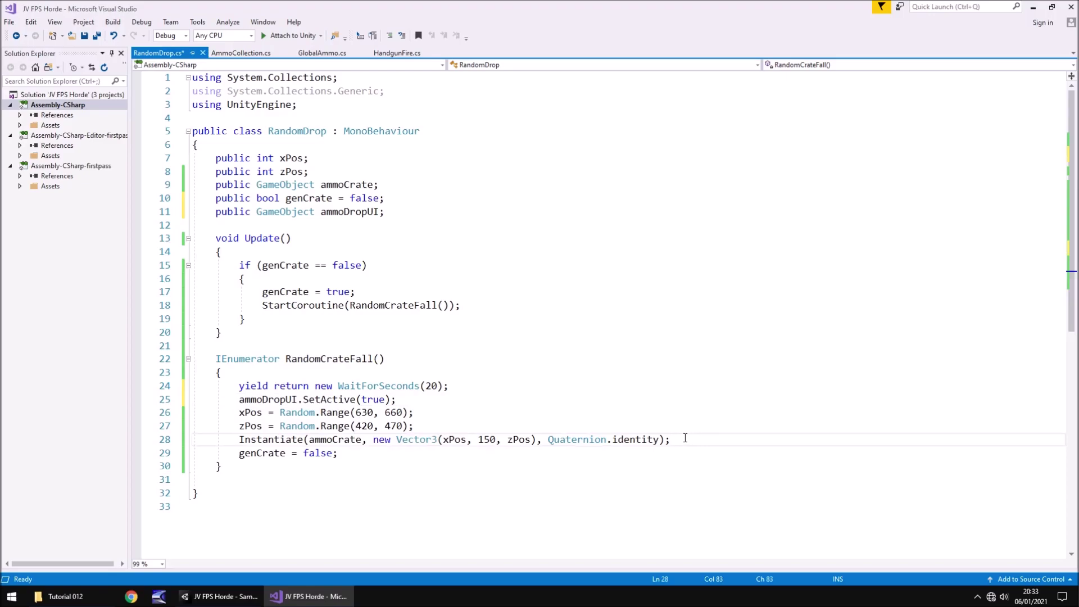
{"action": "key", "text": "Return"}
{"action": "type", "text": "yi"}
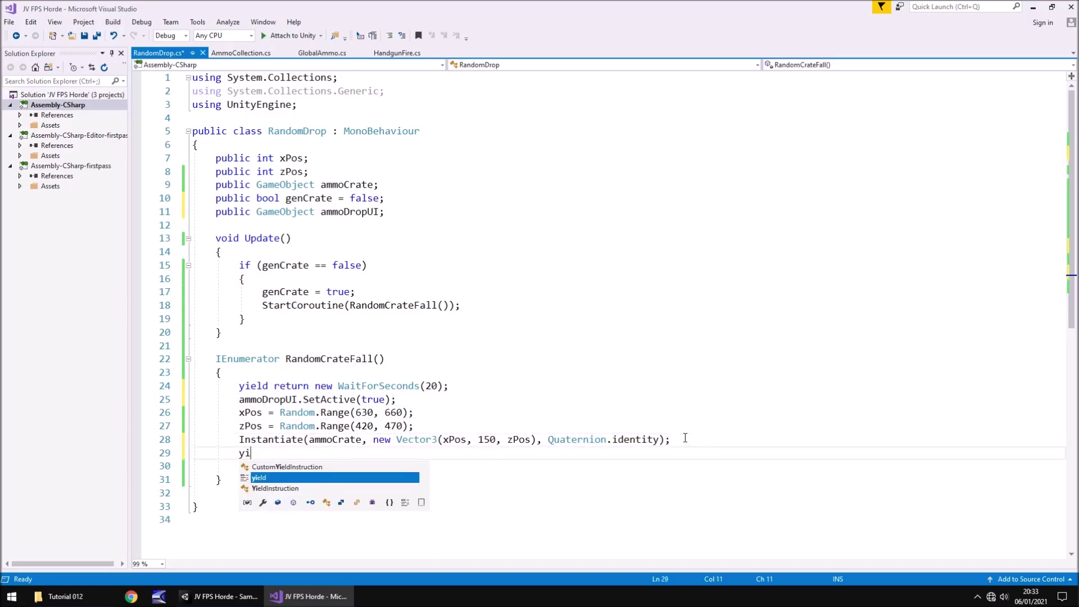
{"action": "type", "text": "eld return new"}
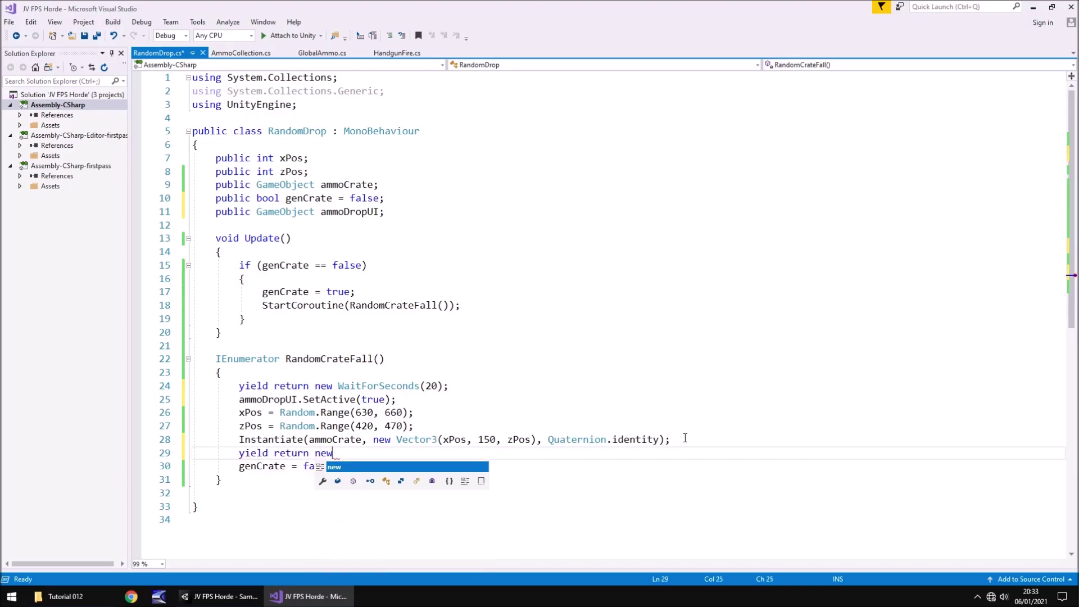
{"action": "type", "text": " Wait"}
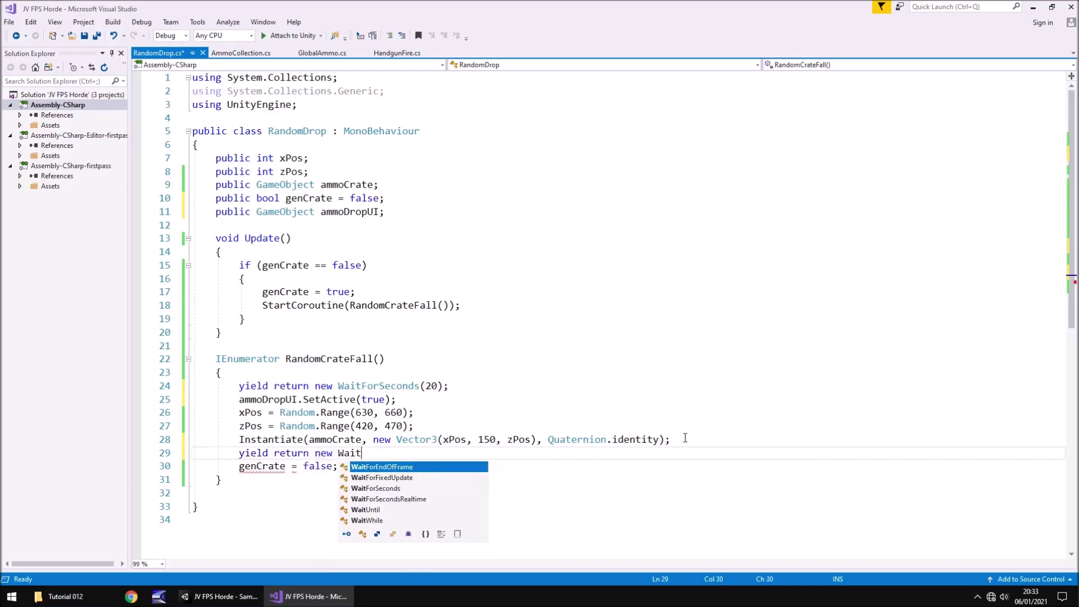
{"action": "type", "text": "ForSe"}
{"action": "key", "text": "Tab"}
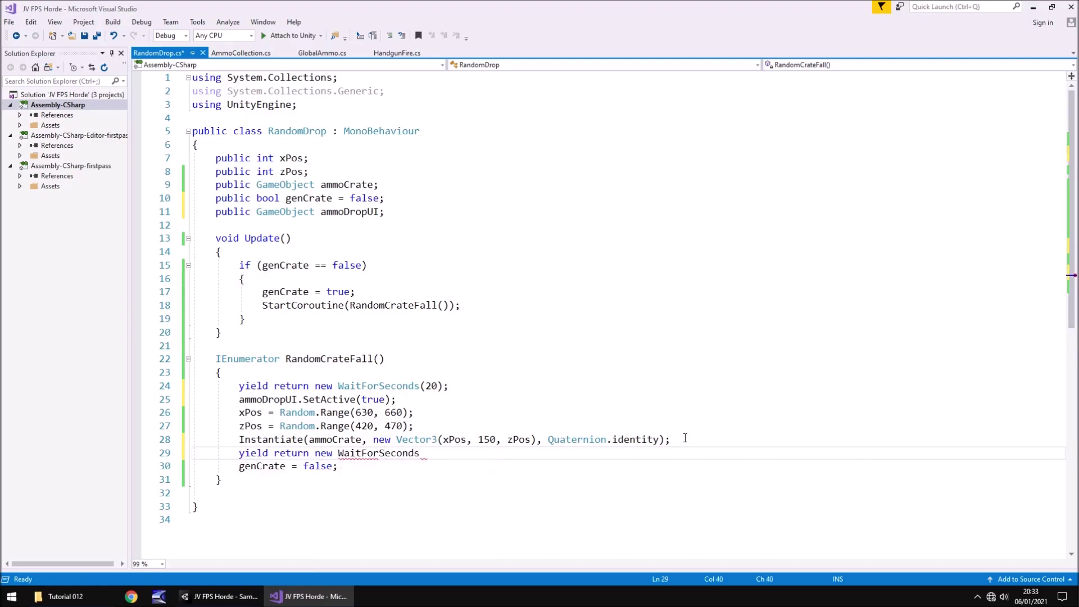
{"action": "type", "text": "("}
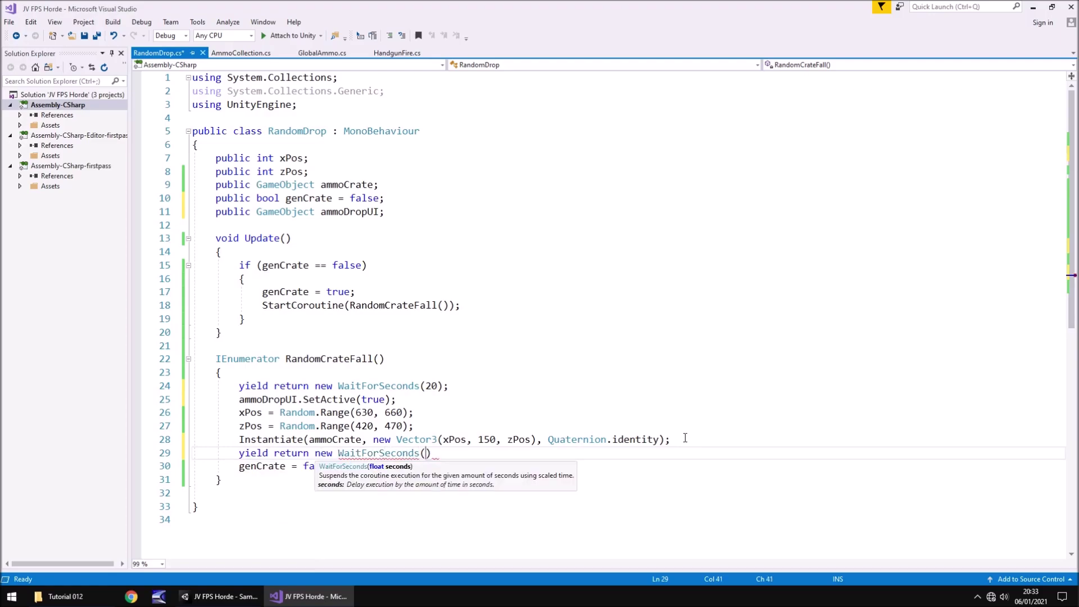
{"action": "type", "text": "4);"}
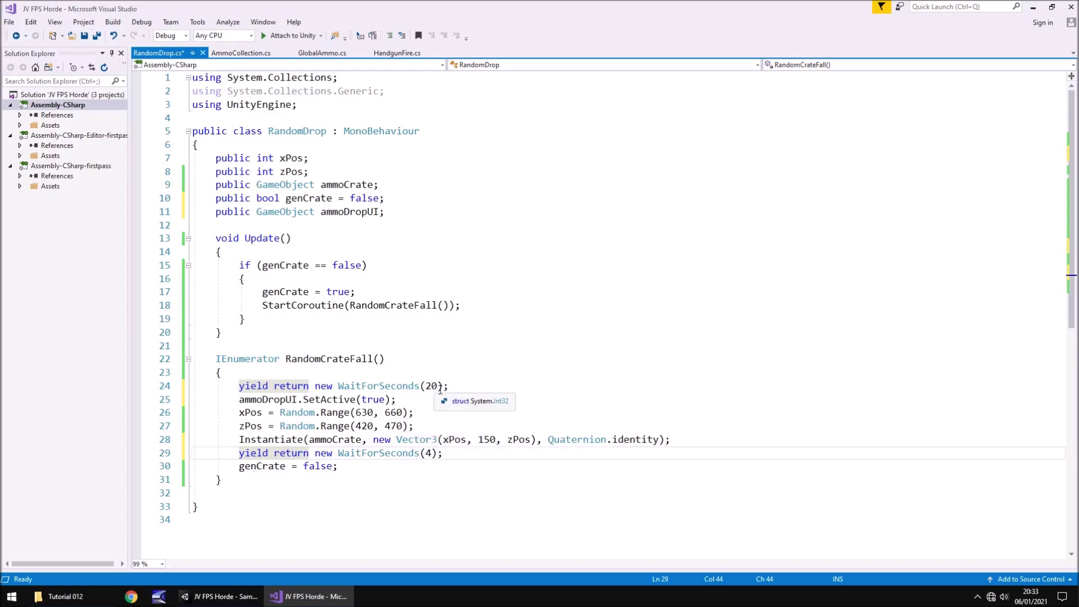
{"action": "key", "text": "ctrl+s"}
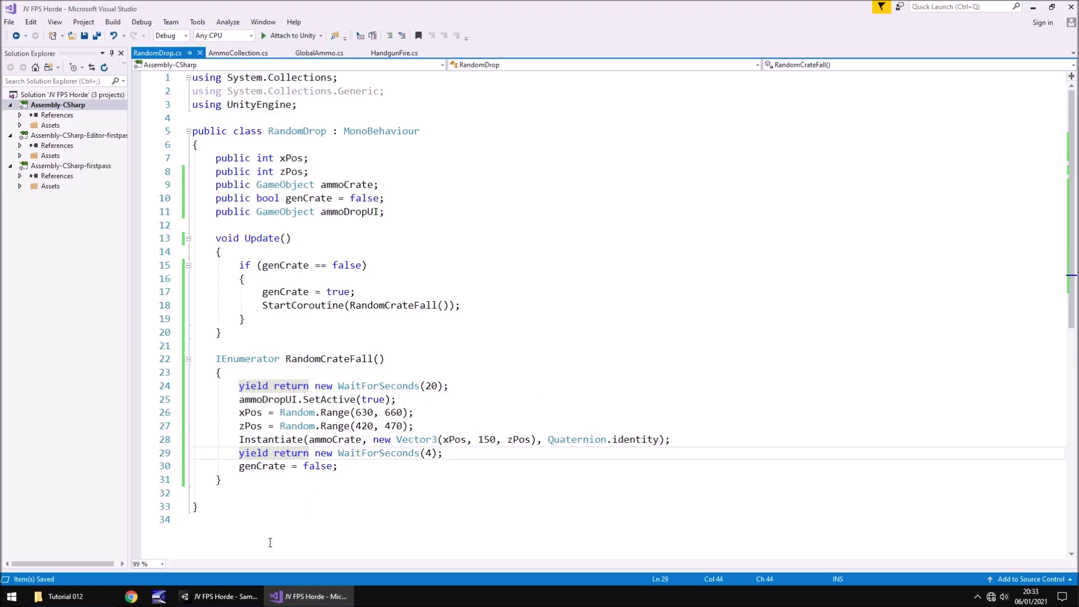
Step: Assign AmmoText to Random Drop's Ammo Drop UI field on Globals and briefly play-test the scene
{"action": "left_click", "coordinate": [222, 596]}
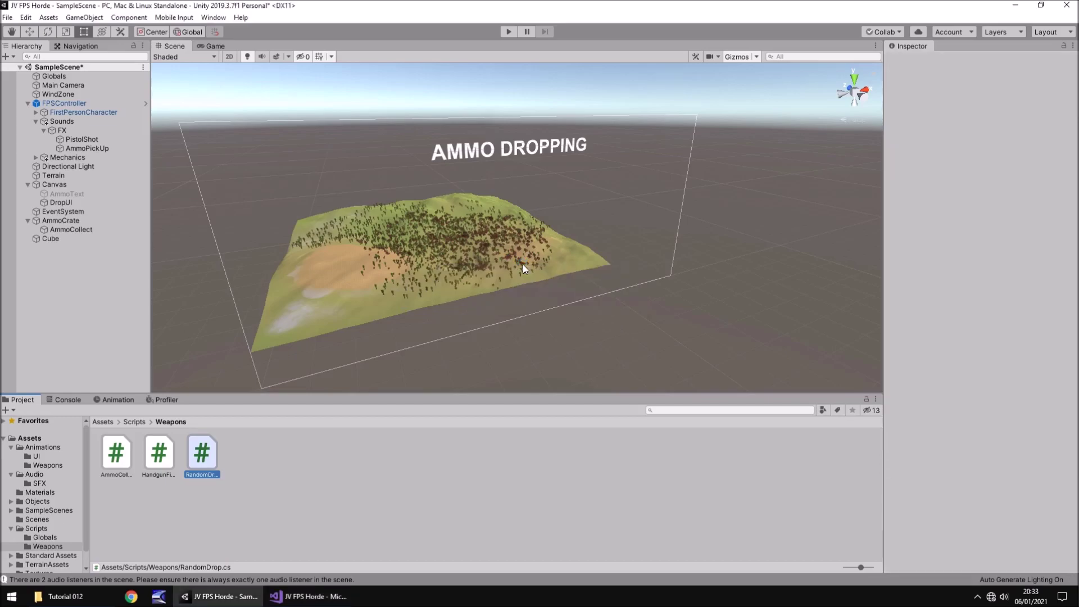
{"action": "left_click", "coordinate": [62, 76]}
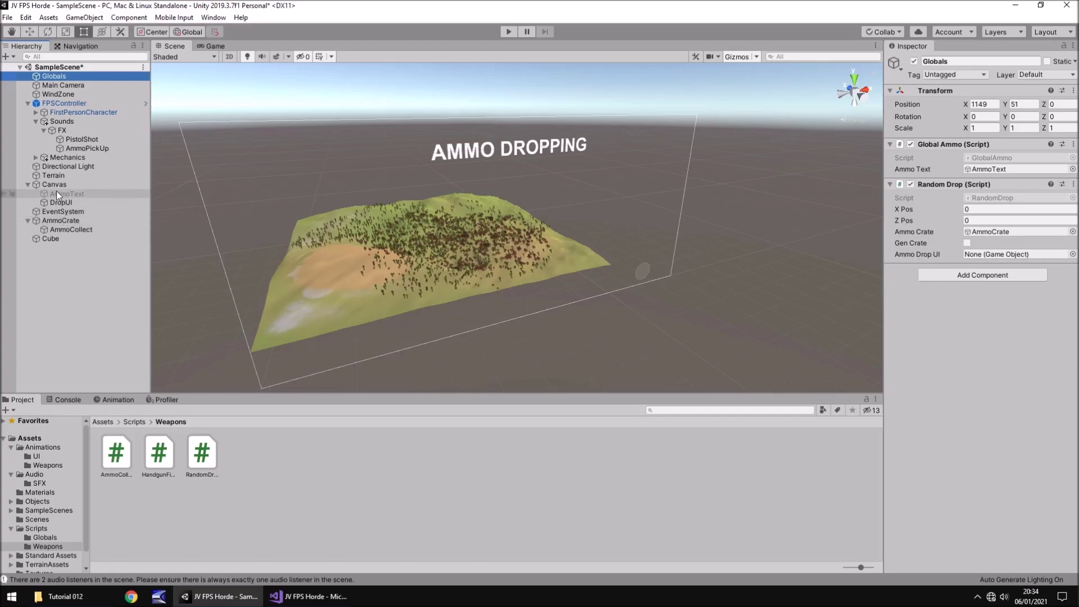
{"action": "left_click_drag", "start_coordinate": [56, 191], "coordinate": [1017, 250]}
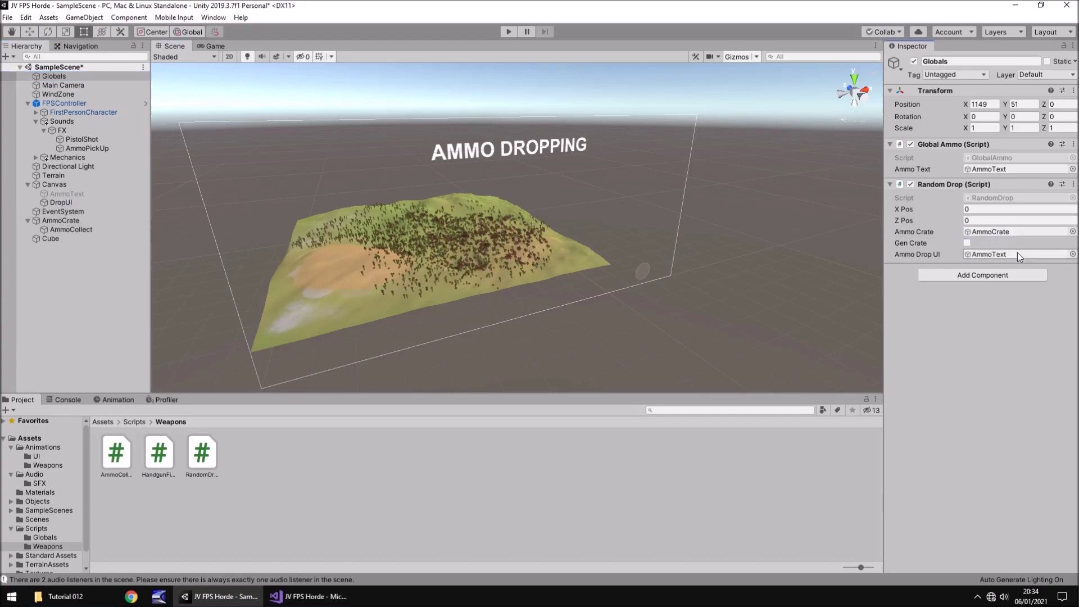
{"action": "left_click", "coordinate": [508, 32]}
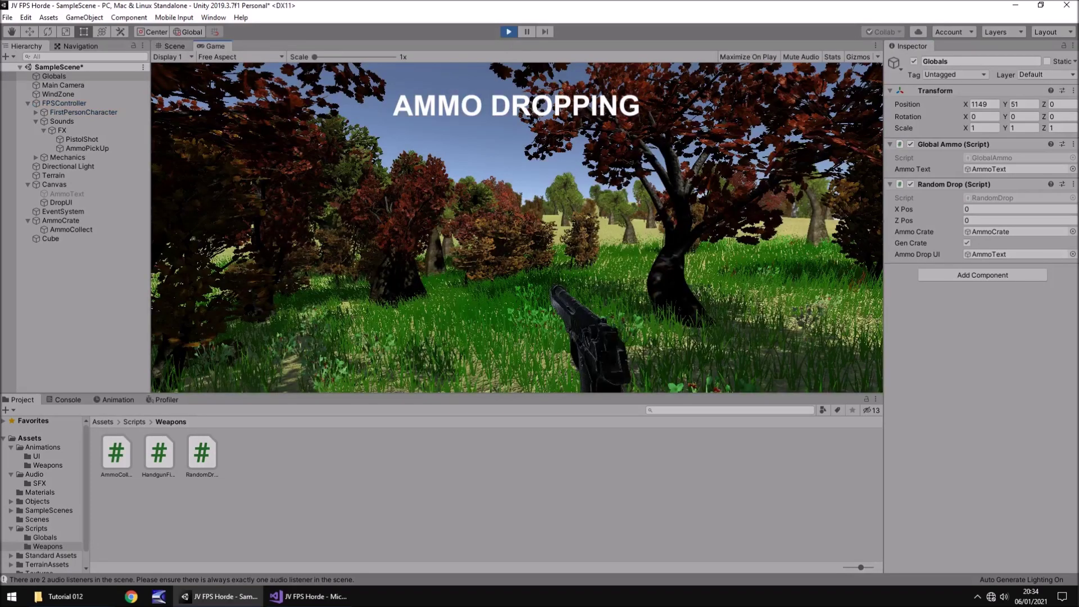
{"action": "key", "text": "ctrl+p"}
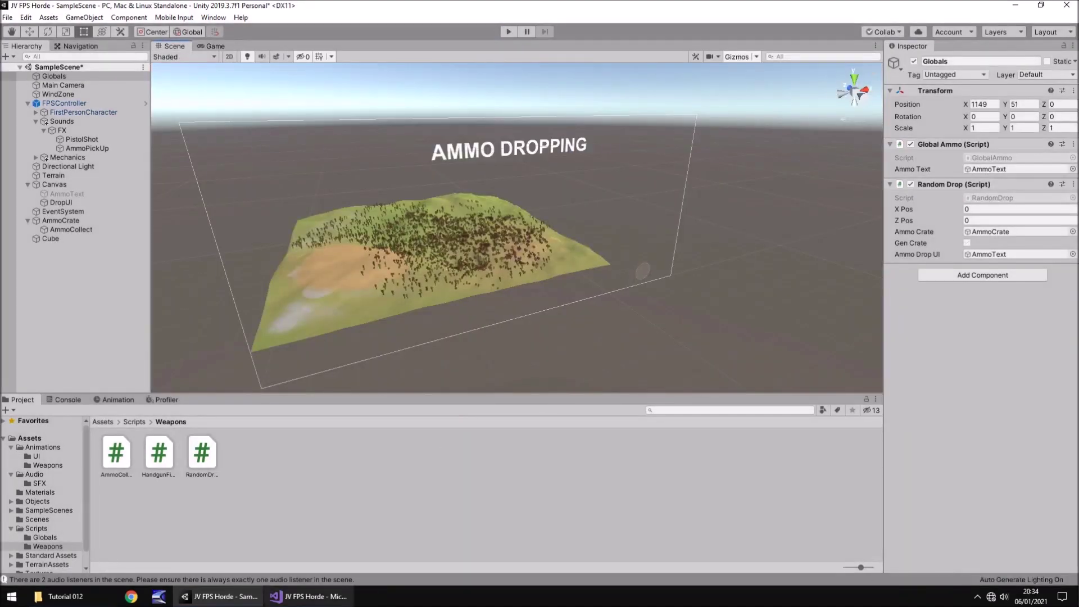
{"action": "key", "text": "alt+Tab"}
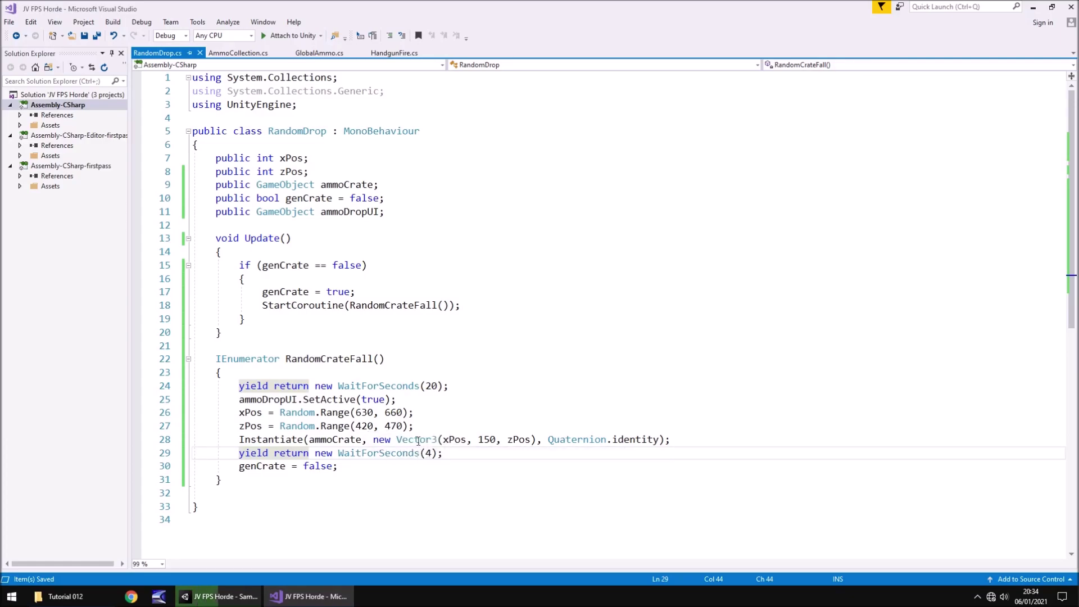
Step: Add 'ammoDropUI.SetActive(false);' after the 4-second wait and save the script
{"action": "left_click_drag", "start_coordinate": [396, 400], "coordinate": [240, 401]}
{"action": "key", "text": "ctrl+c"}
{"action": "left_click", "coordinate": [454, 455]}
{"action": "key", "text": "Return"}
{"action": "key", "text": "ctrl+v"}
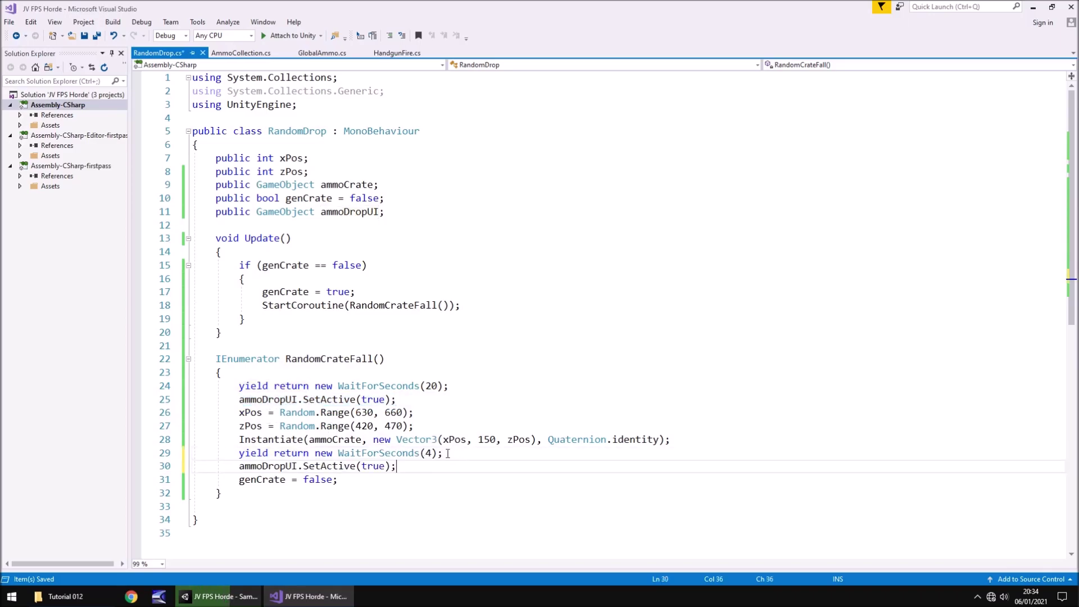
{"action": "left_click", "coordinate": [367, 467]}
{"action": "left_click_drag", "start_coordinate": [366, 467], "coordinate": [387, 467]}
{"action": "type", "text": "false"}
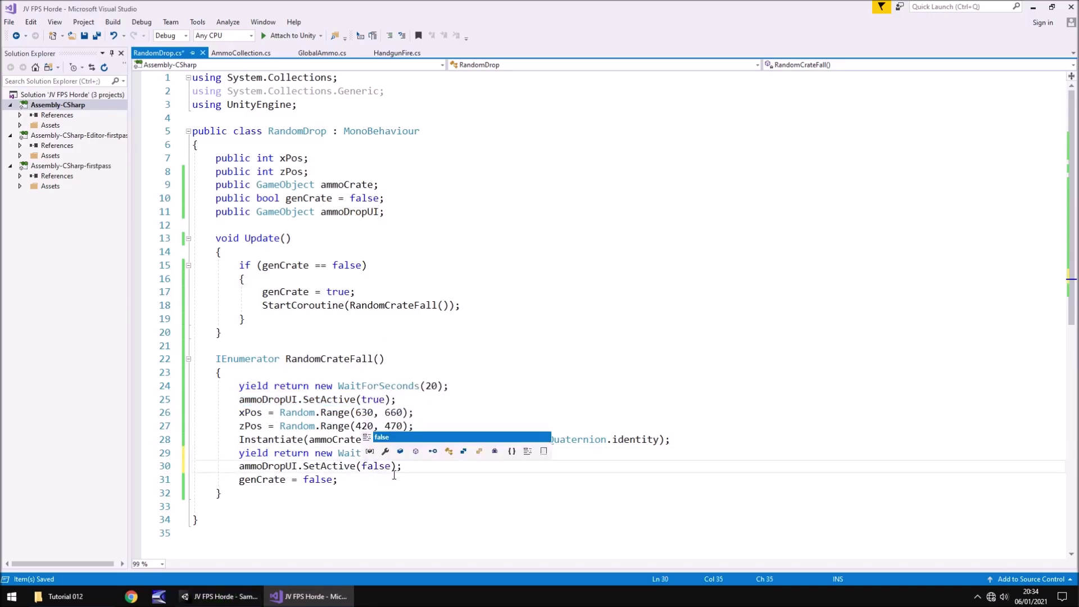
{"action": "key", "text": "ctrl+s"}
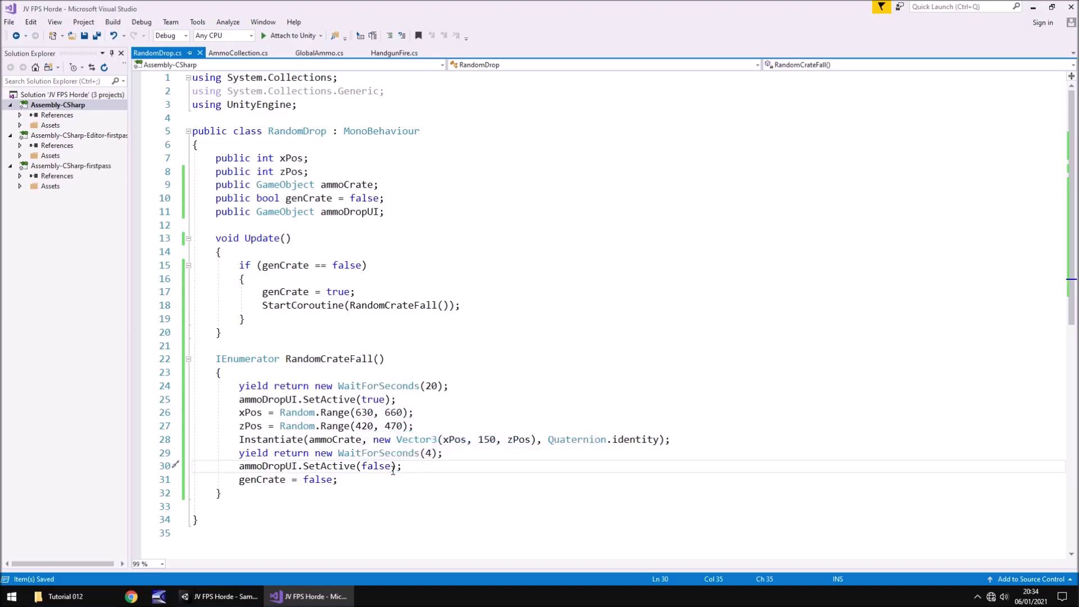
{"action": "left_click", "coordinate": [220, 596]}
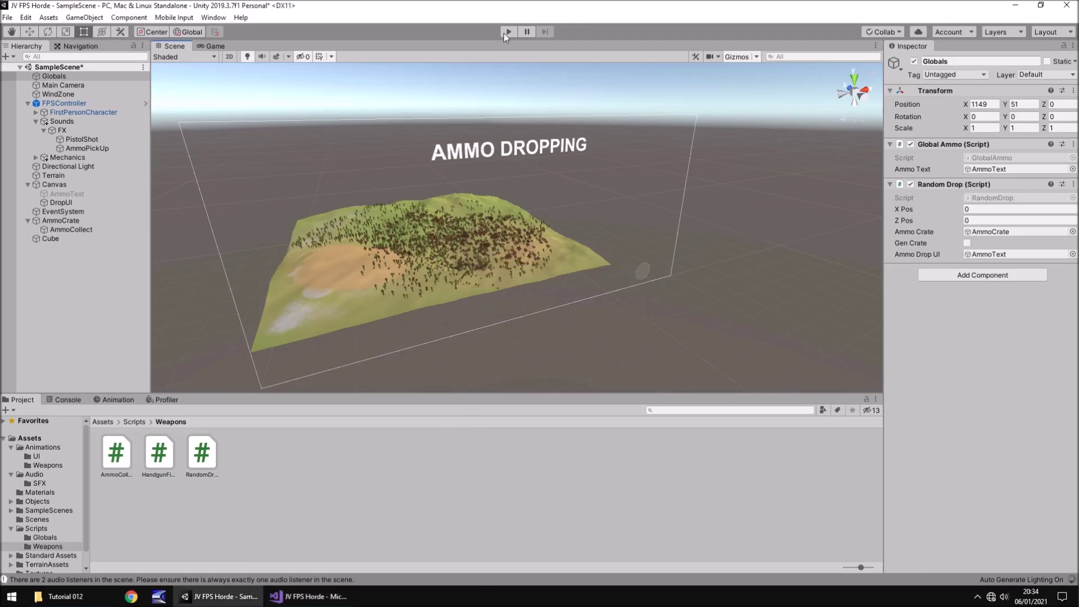
Step: Deactivate DropUI so it starts hidden and re-enable the AmmoText object
{"action": "left_click", "coordinate": [75, 195]}
{"action": "left_click", "coordinate": [78, 201]}
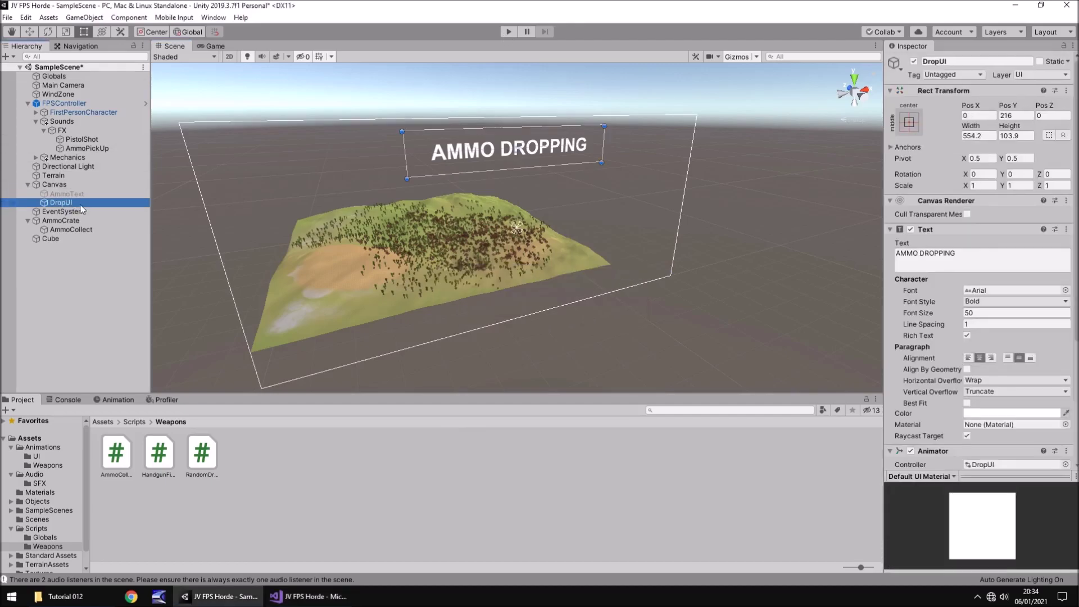
{"action": "left_click", "coordinate": [913, 61]}
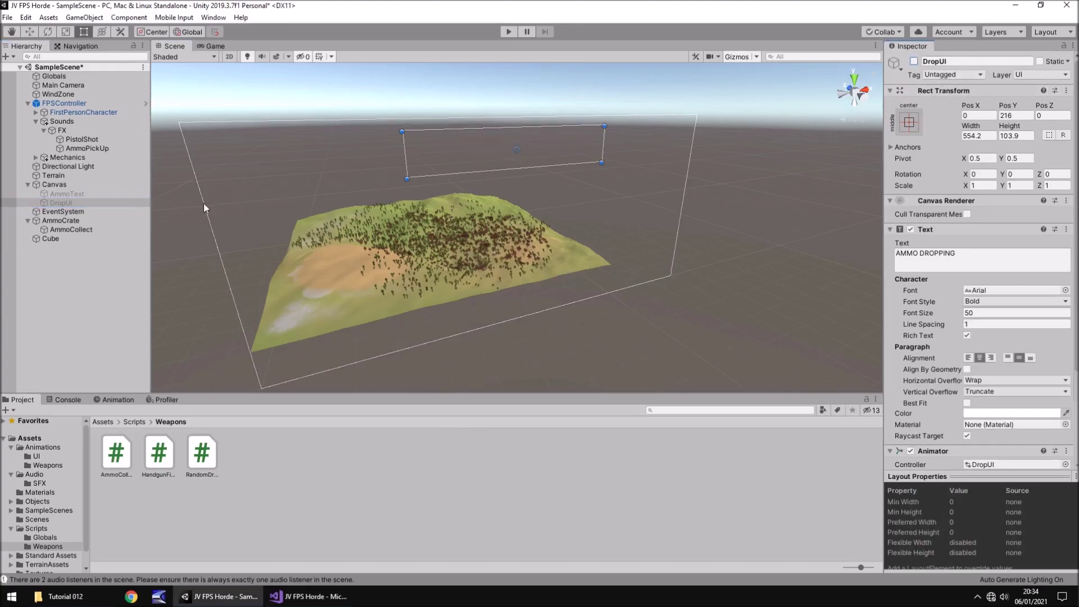
{"action": "left_click", "coordinate": [80, 185]}
{"action": "left_click", "coordinate": [73, 194]}
{"action": "left_click", "coordinate": [913, 62]}
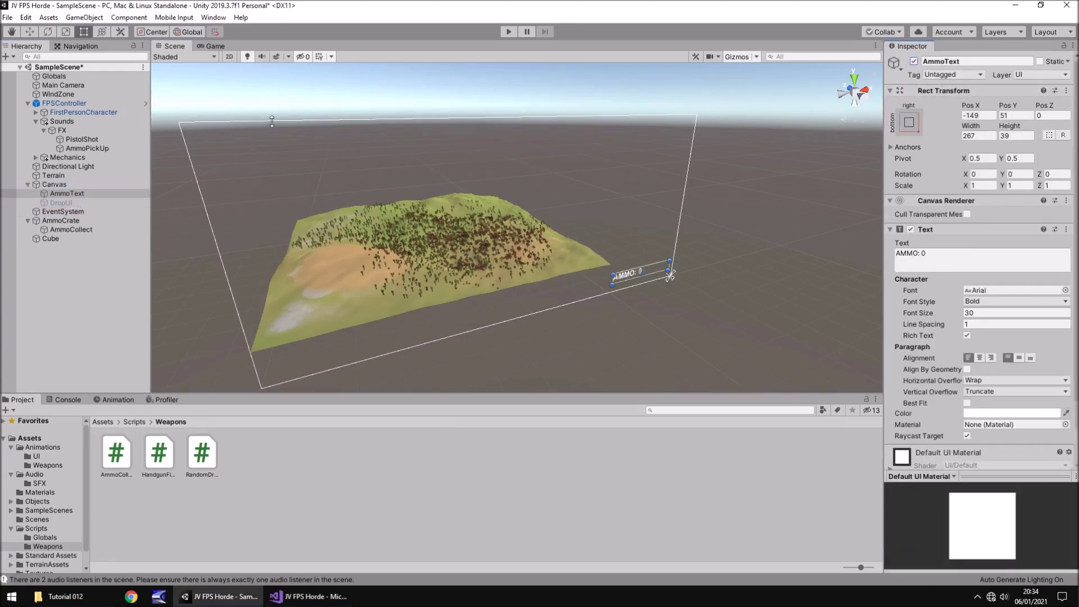
Step: Set Random Drop's Ammo Drop UI on Globals to DropUI and enter play mode
{"action": "left_click", "coordinate": [57, 76]}
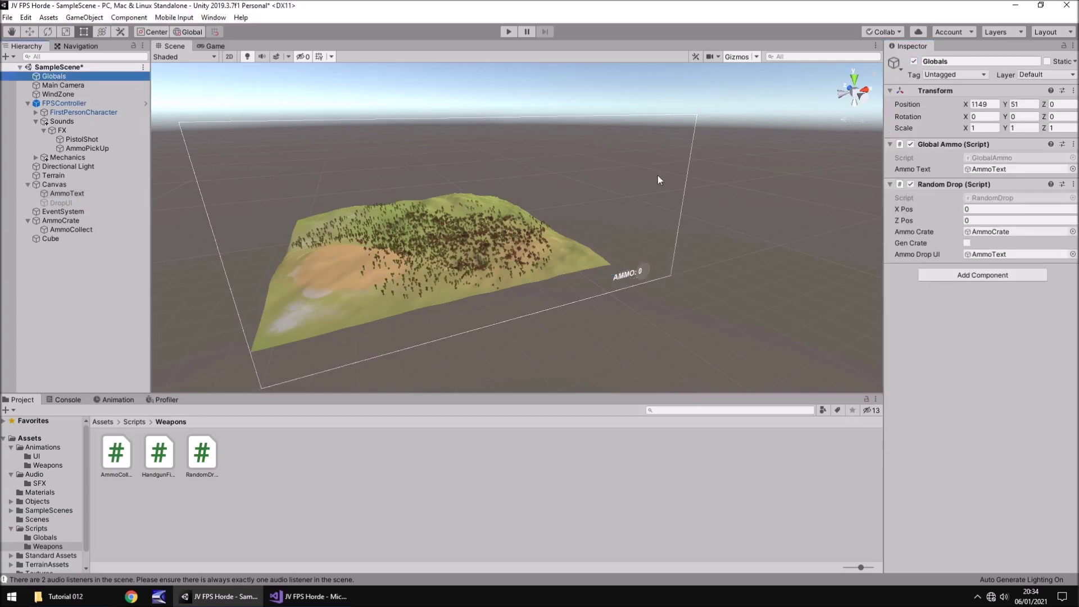
{"action": "left_click_drag", "start_coordinate": [82, 201], "coordinate": [991, 263]}
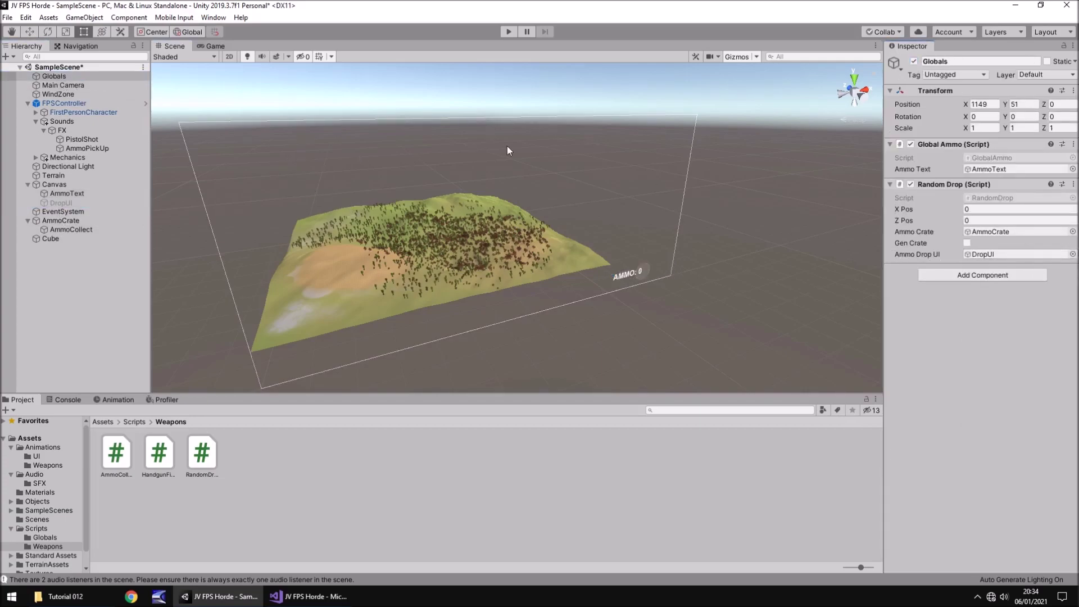
{"action": "left_click", "coordinate": [511, 33]}
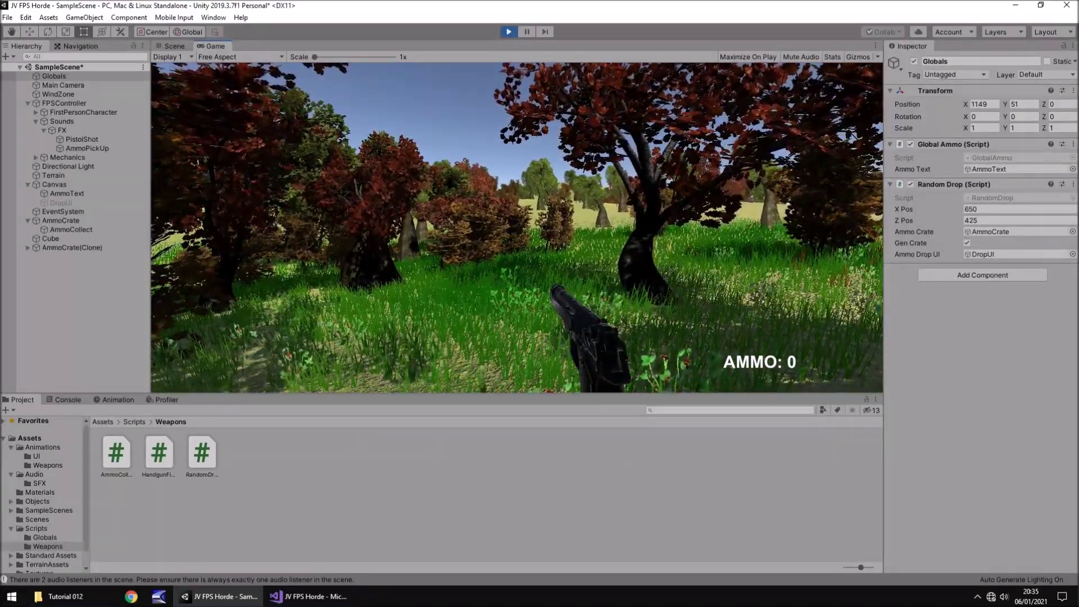
{"action": "key", "text": "w"}
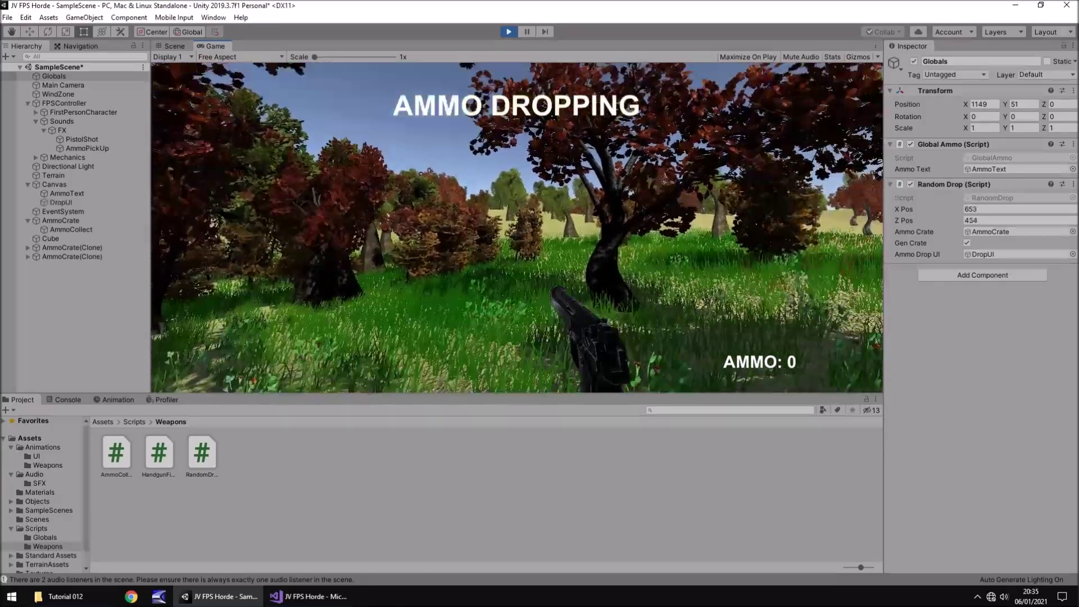
{"action": "key", "text": "w"}
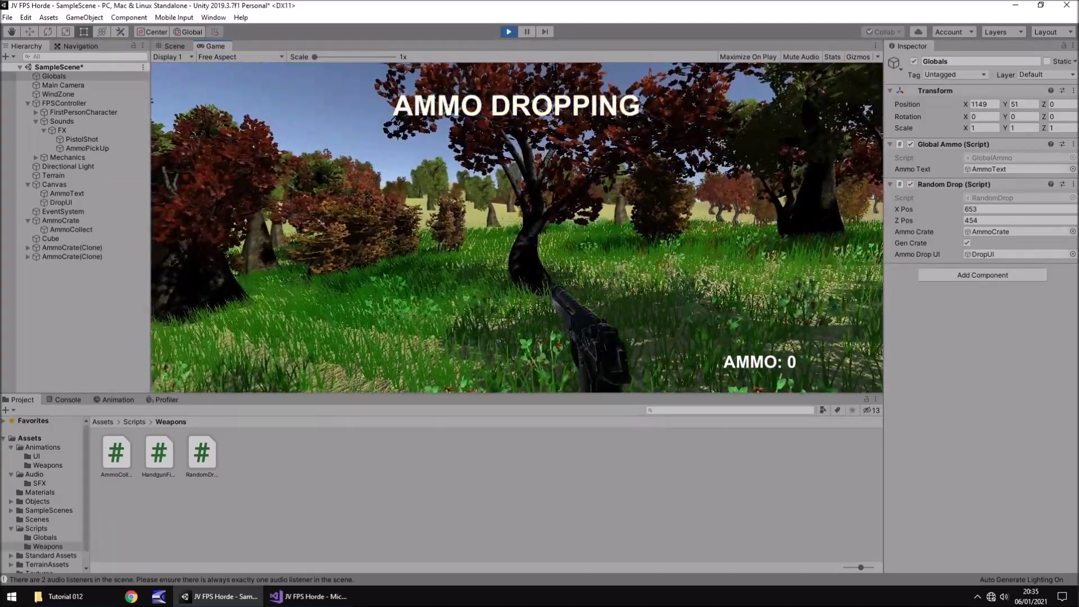
{"action": "key", "text": "w"}
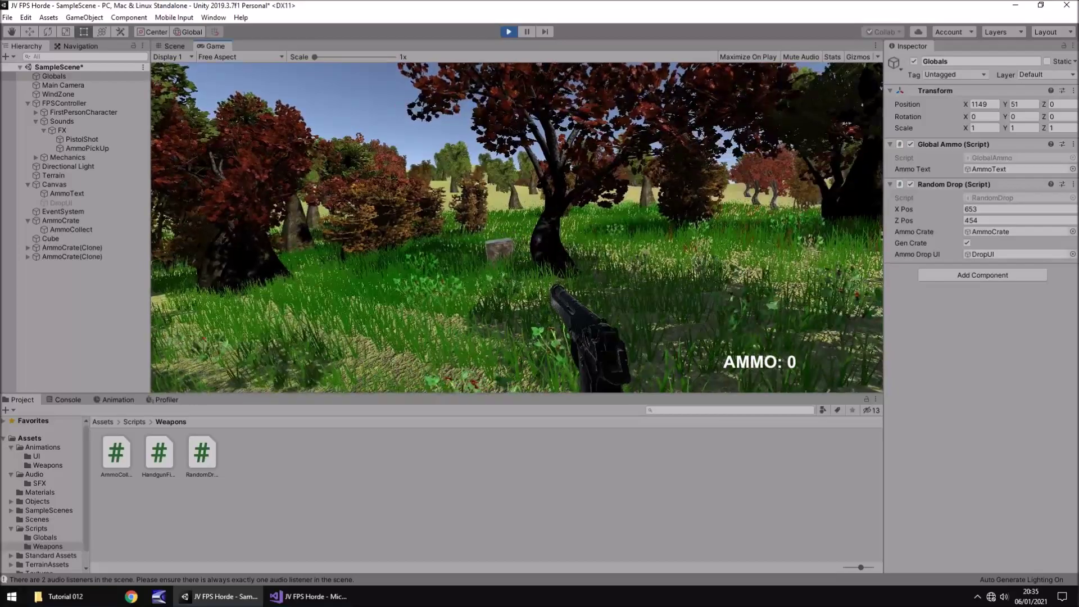
{"action": "key", "text": "ctrl+p"}
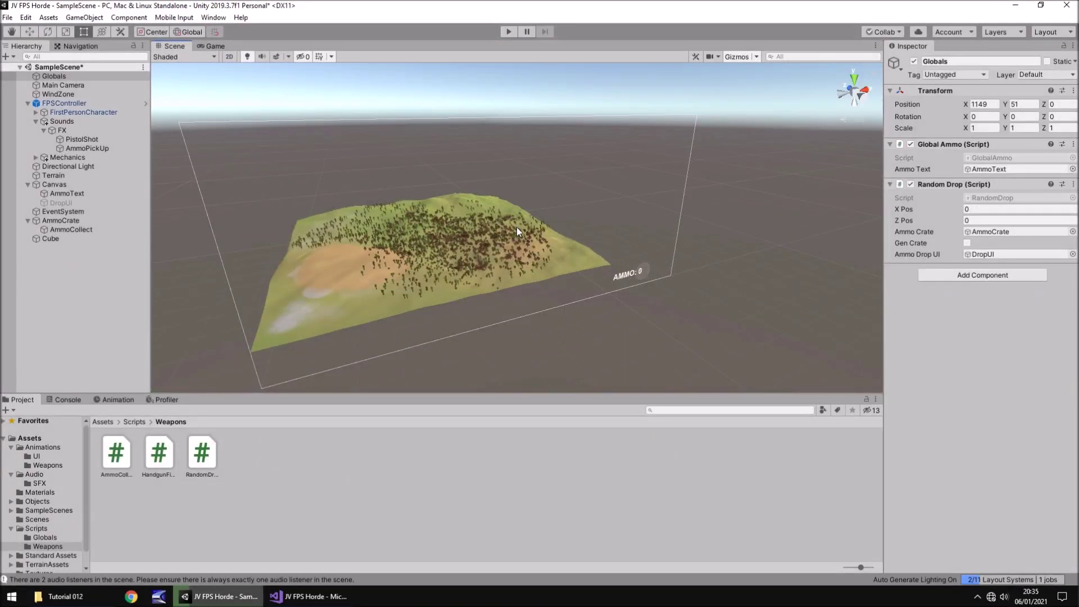